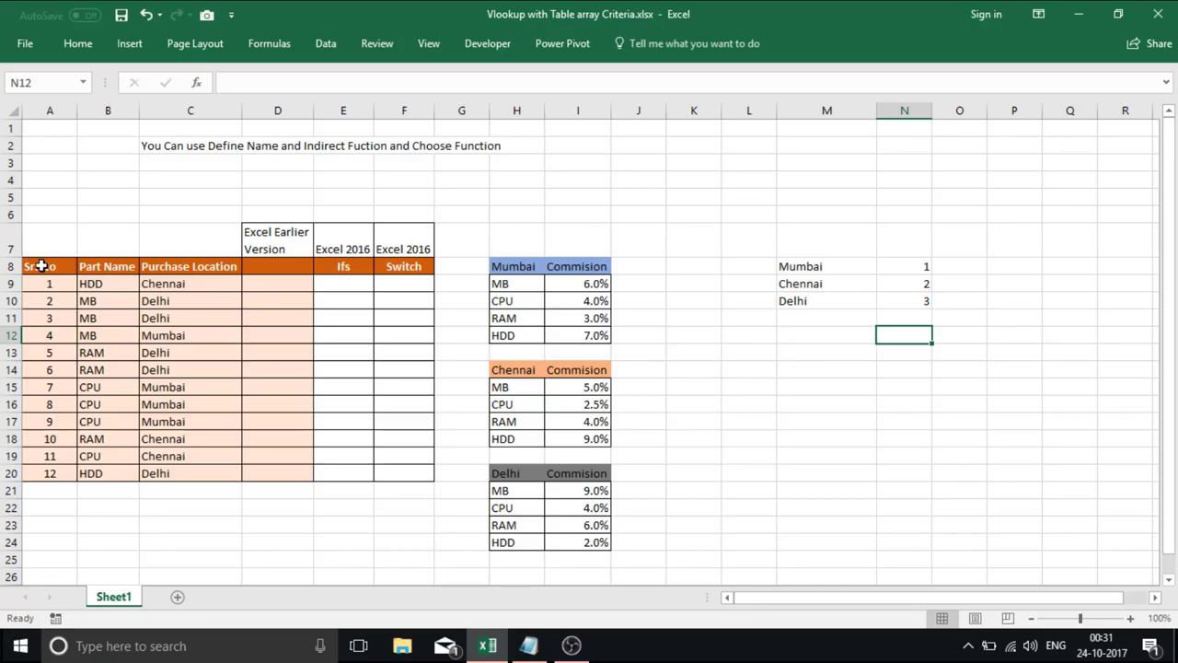
Step: Highlight the parts table A8:F20 and the Mumbai, Chennai and Delhi commission rate tables
drag(42, 265, 413, 471)
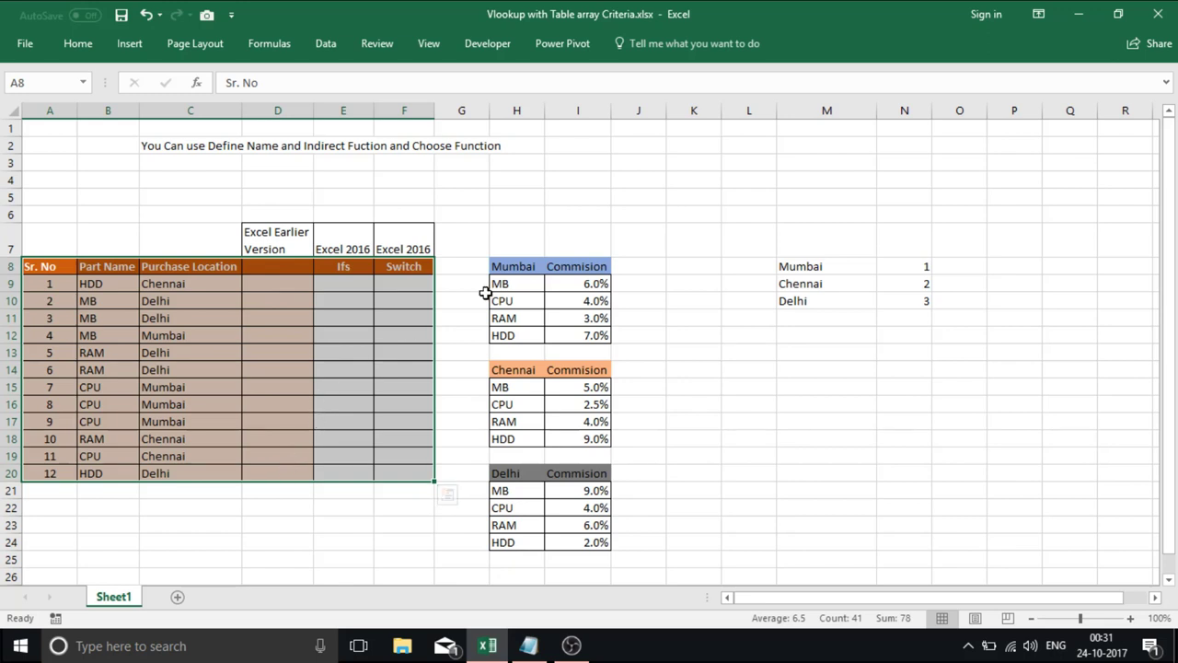
click(507, 266)
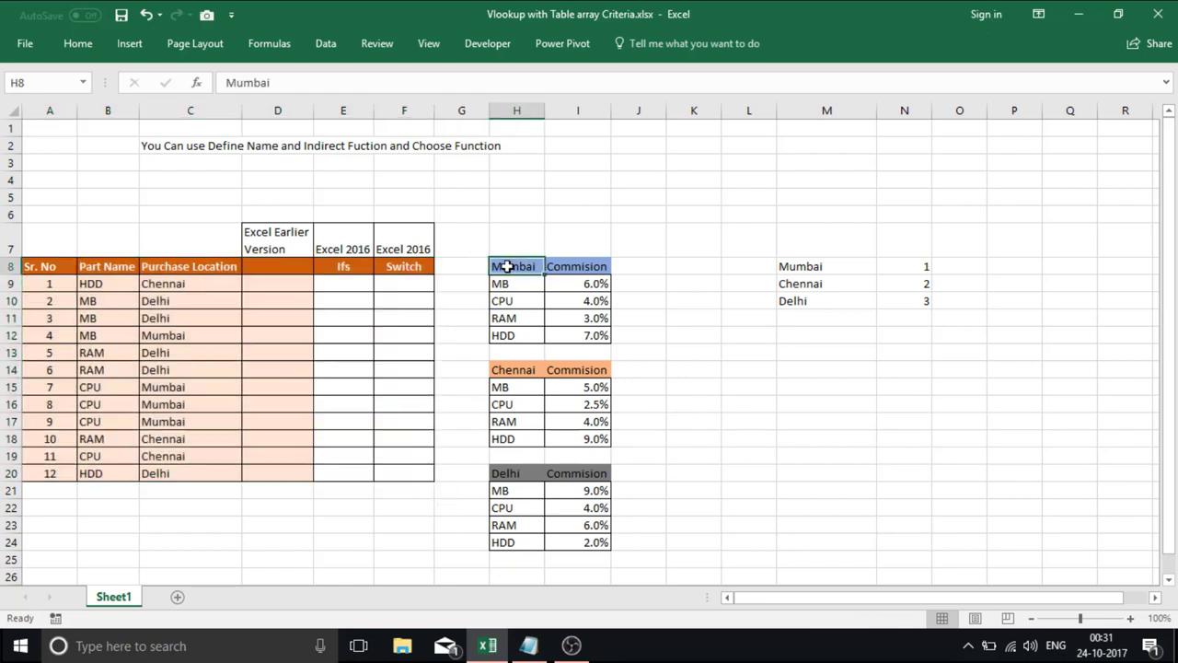
click(181, 284)
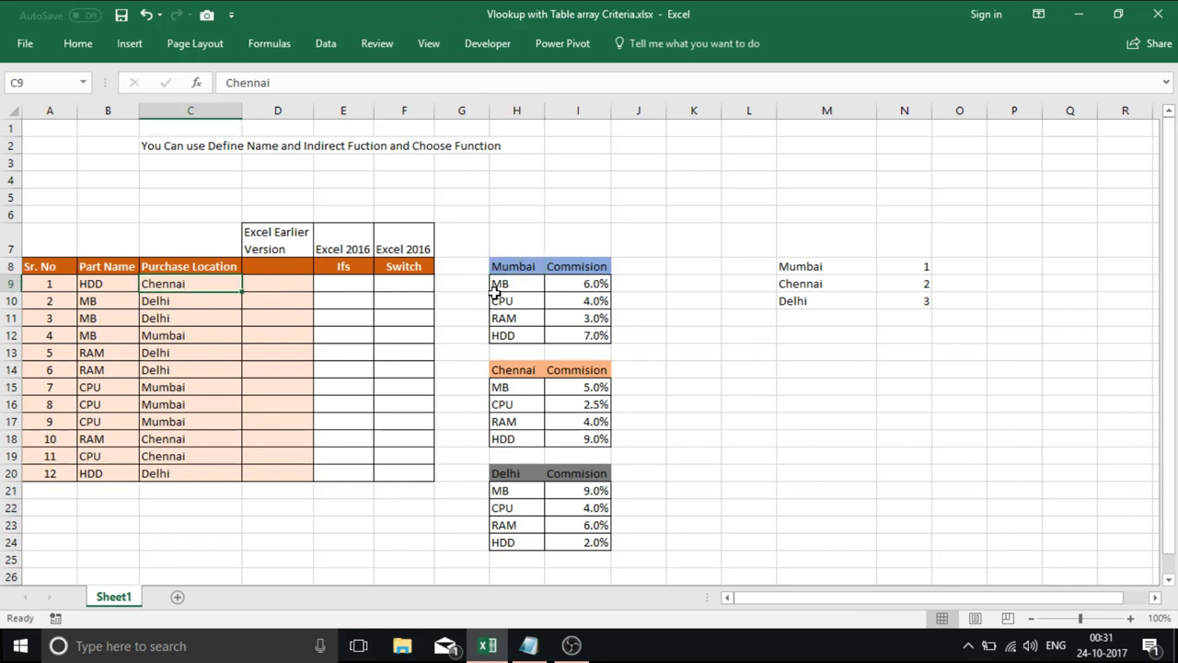
drag(504, 285, 585, 335)
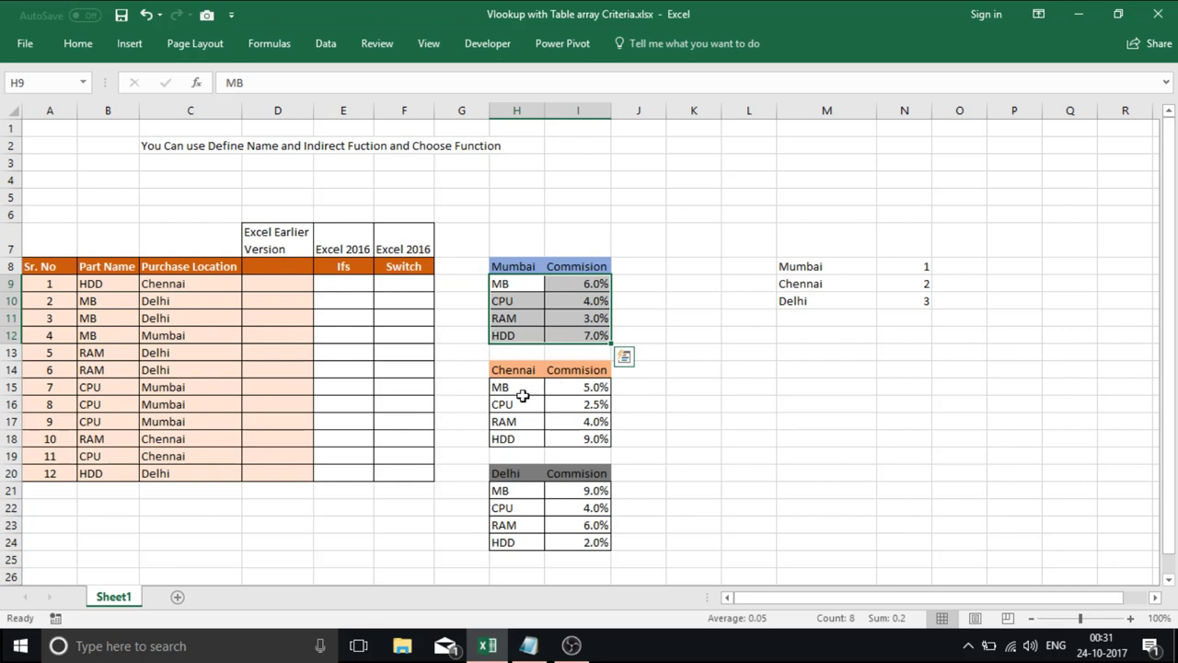
drag(505, 385, 577, 439)
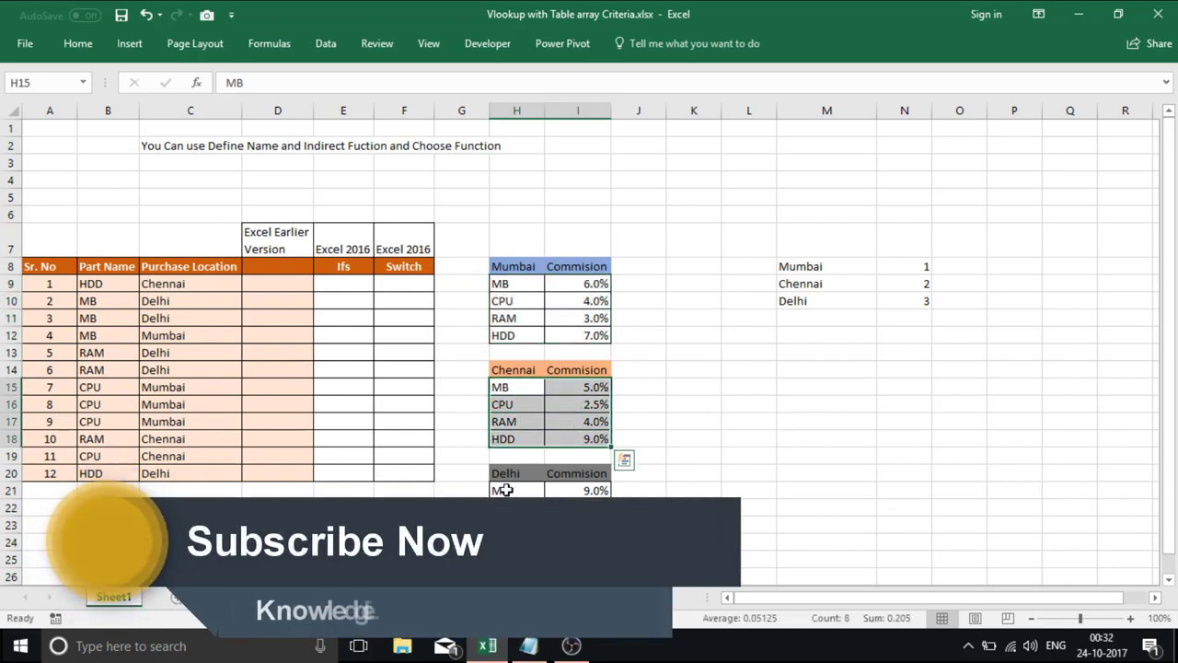
drag(505, 489, 577, 542)
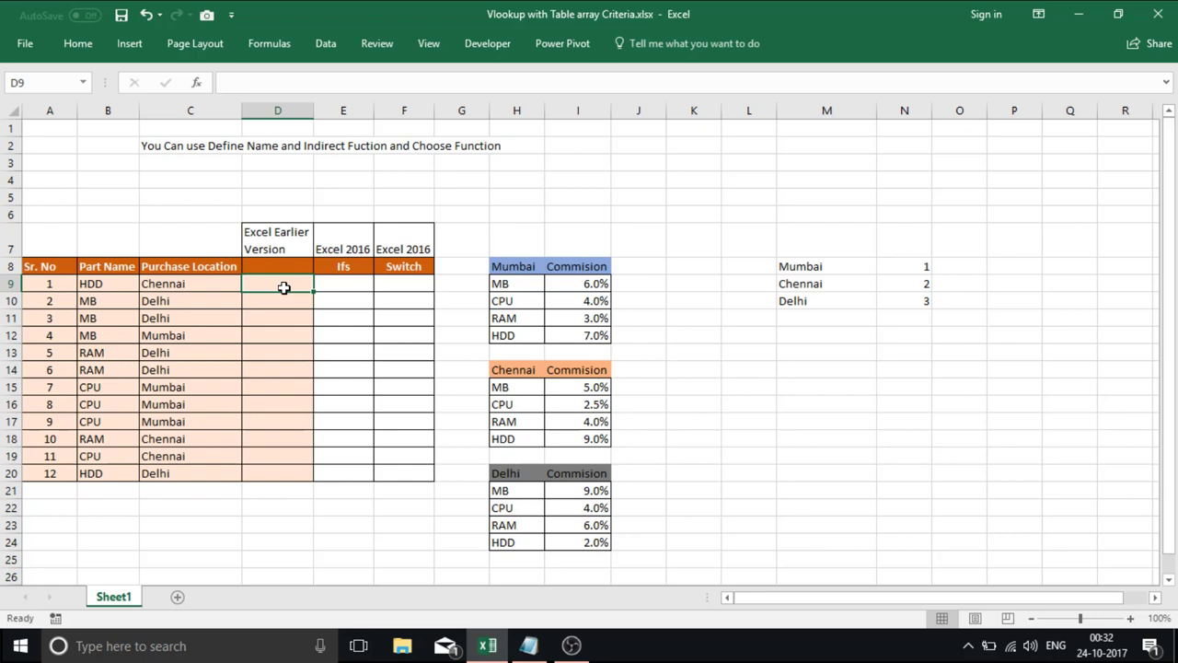
Step: Begin D9's formula as =VLOOKUP(B9, followed by an opening IF(
text(=)
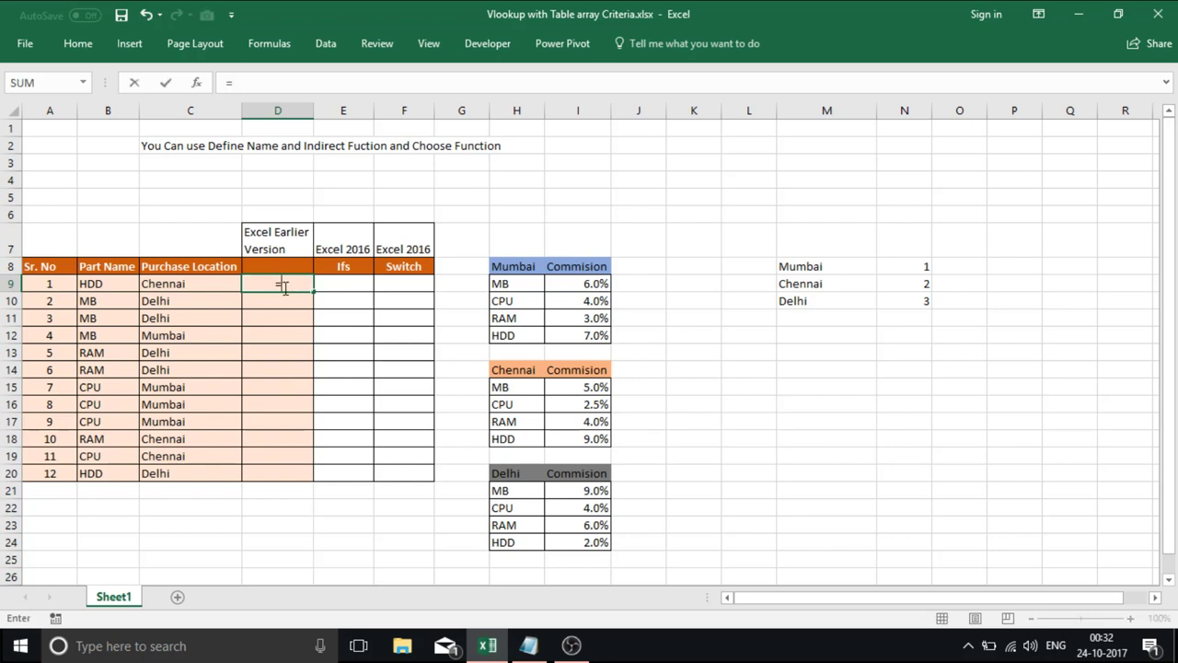
text(VLO)
key(Tab)
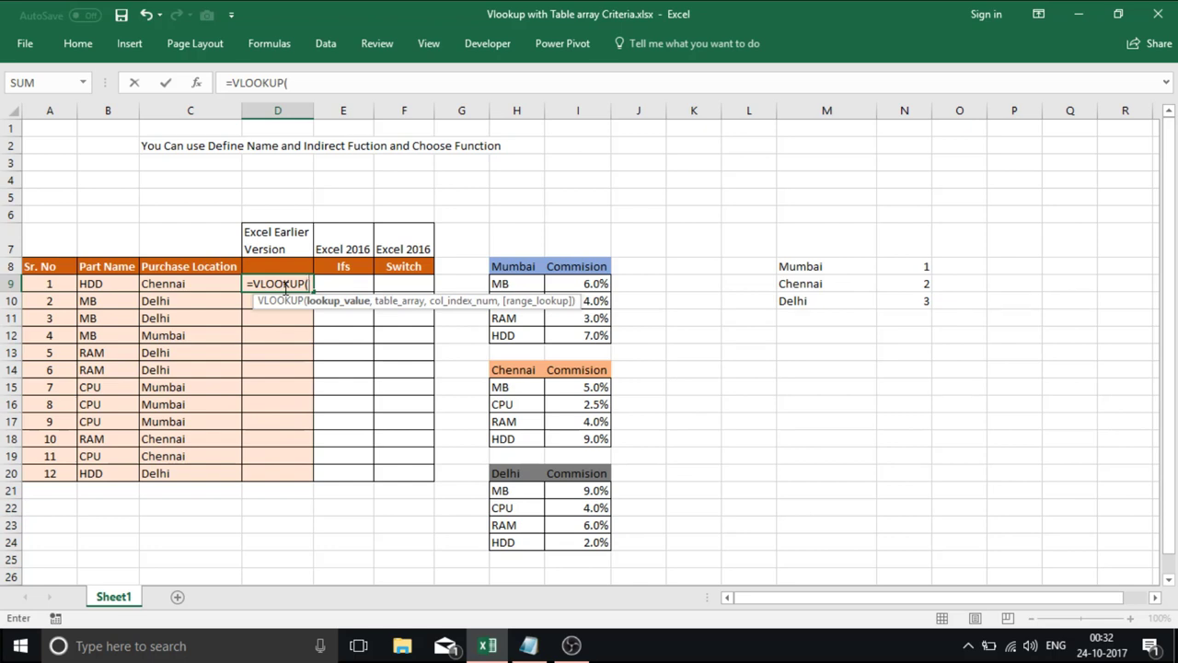
click(96, 284)
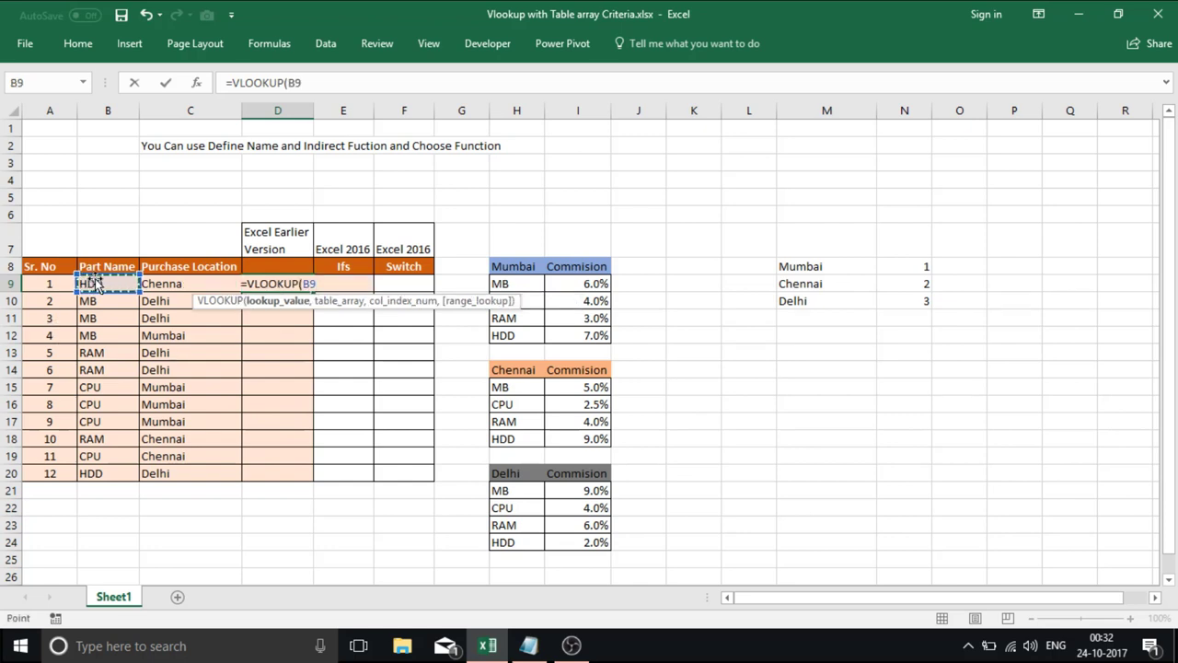
text(,)
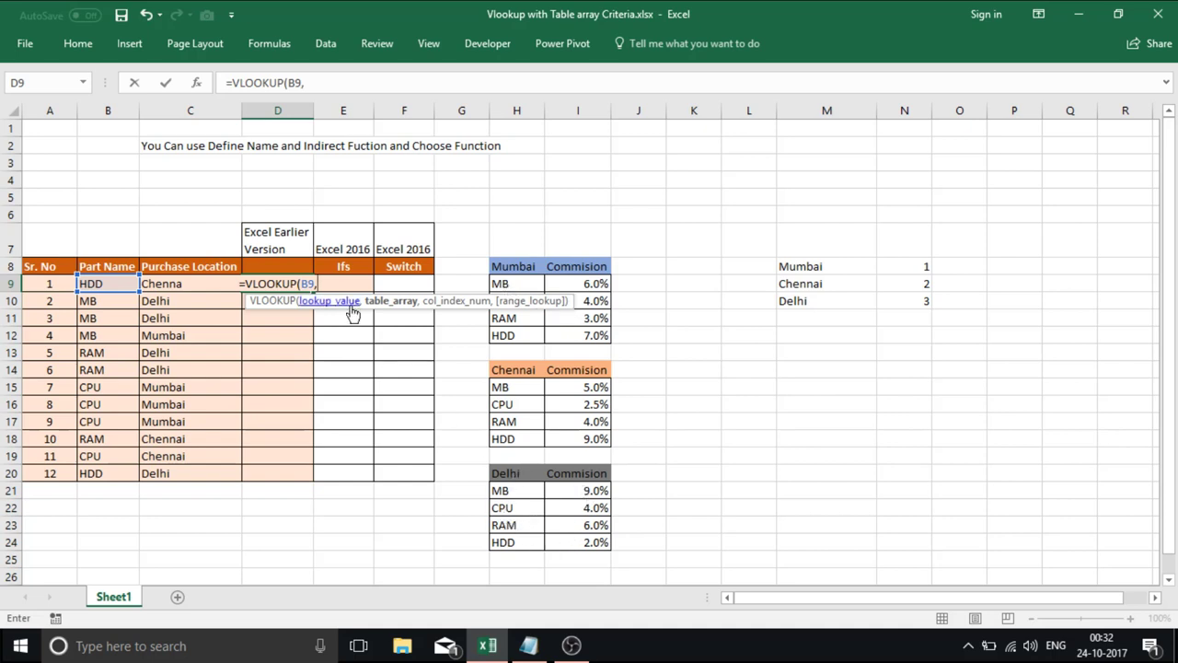
text(IF)
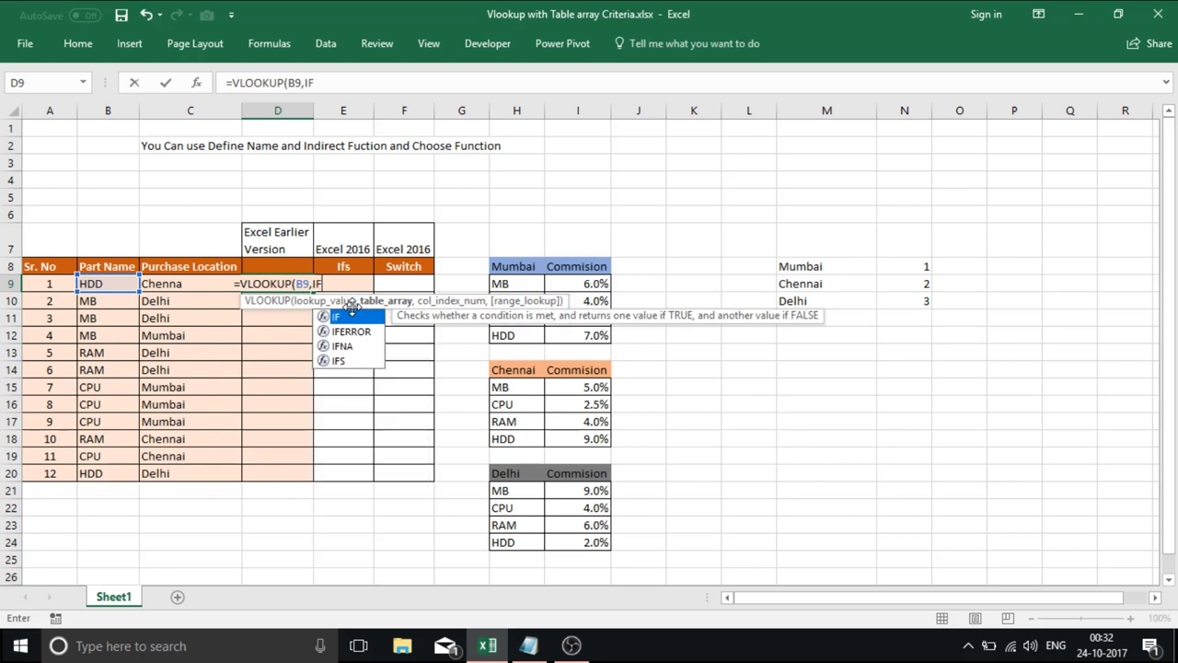
text(()
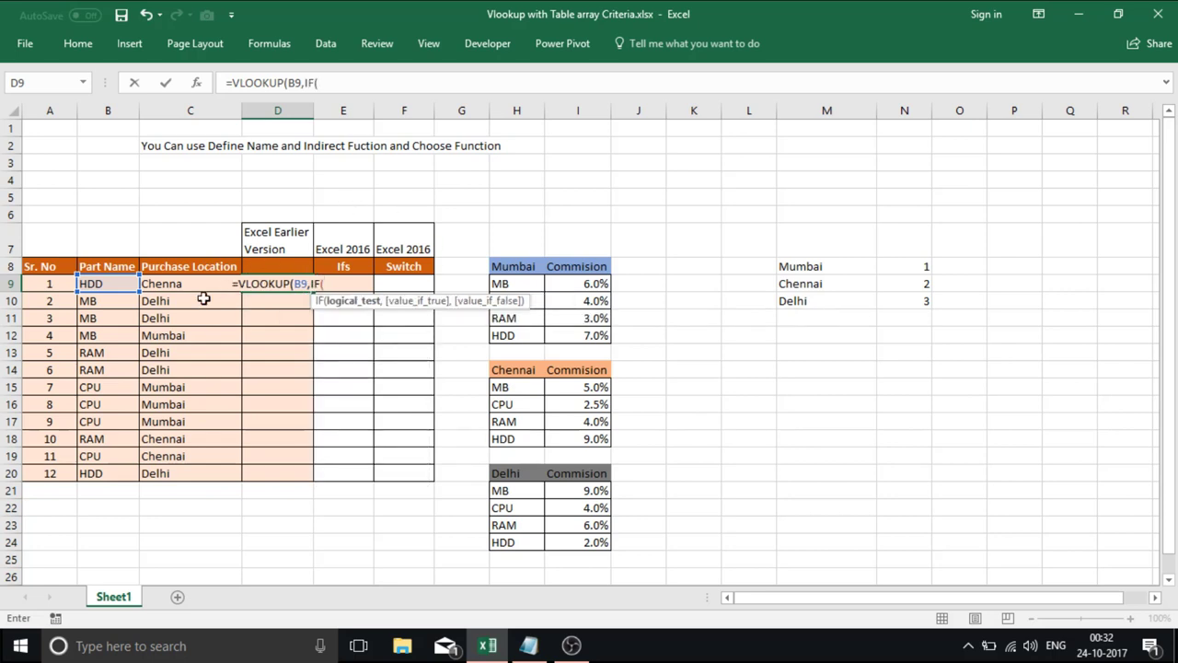
Step: Make the first IF test C9=$H$8 return the Mumbai table $H$9:$I$12, then add IF(C9=
click(170, 285)
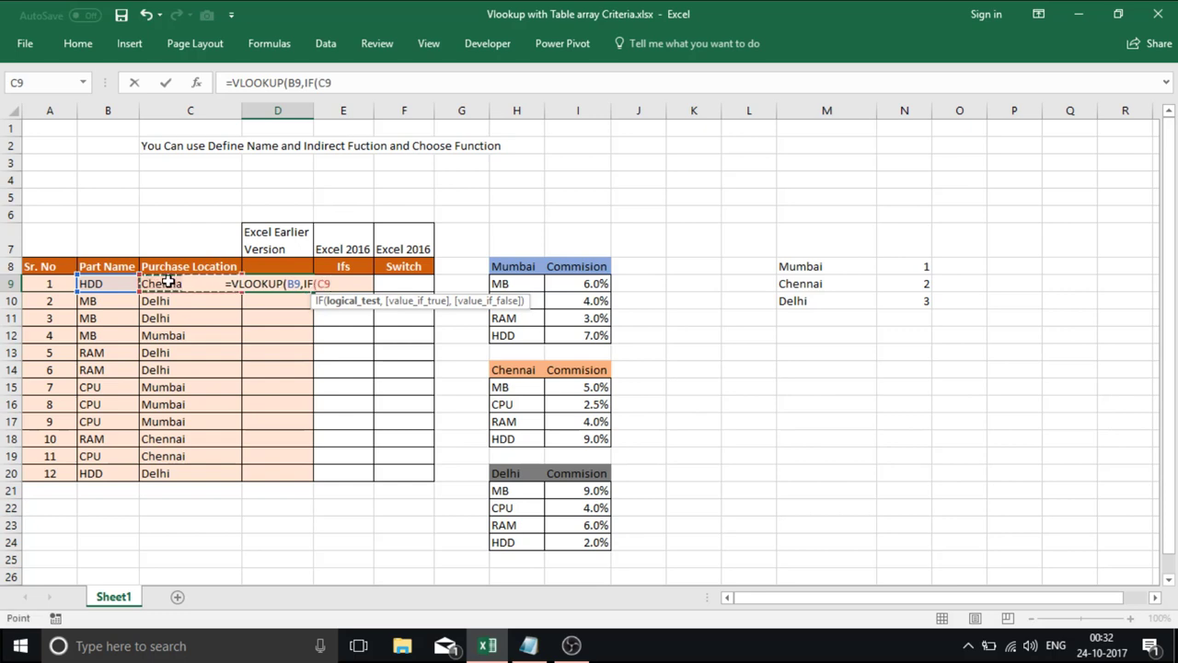
text(=)
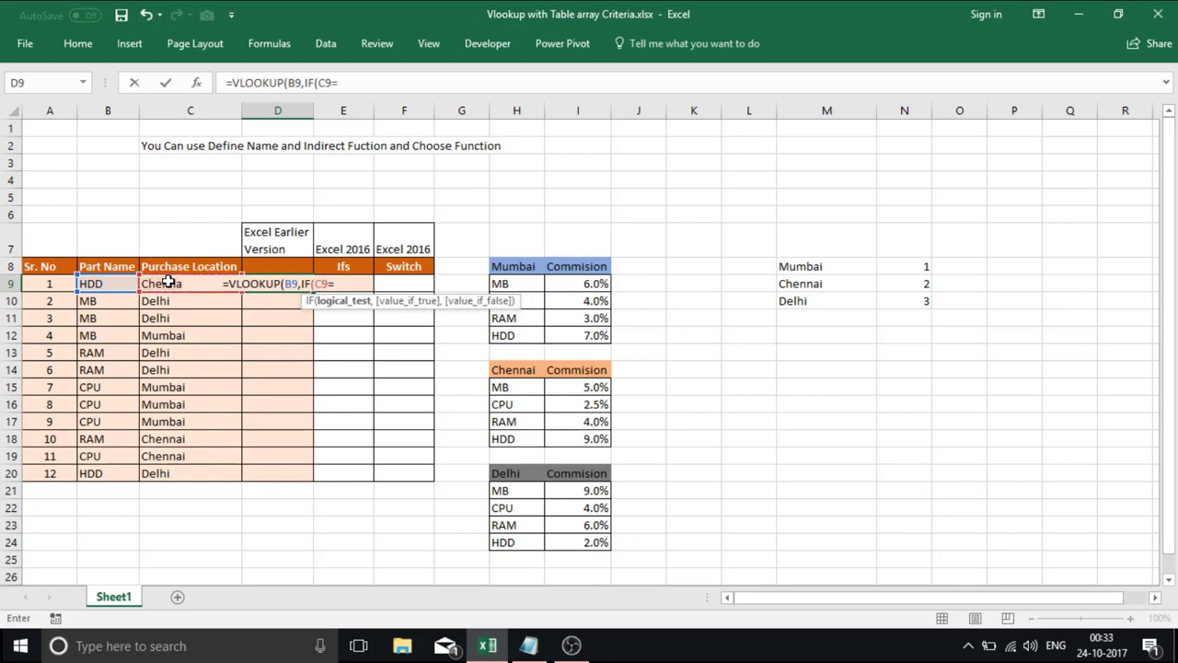
click(510, 267)
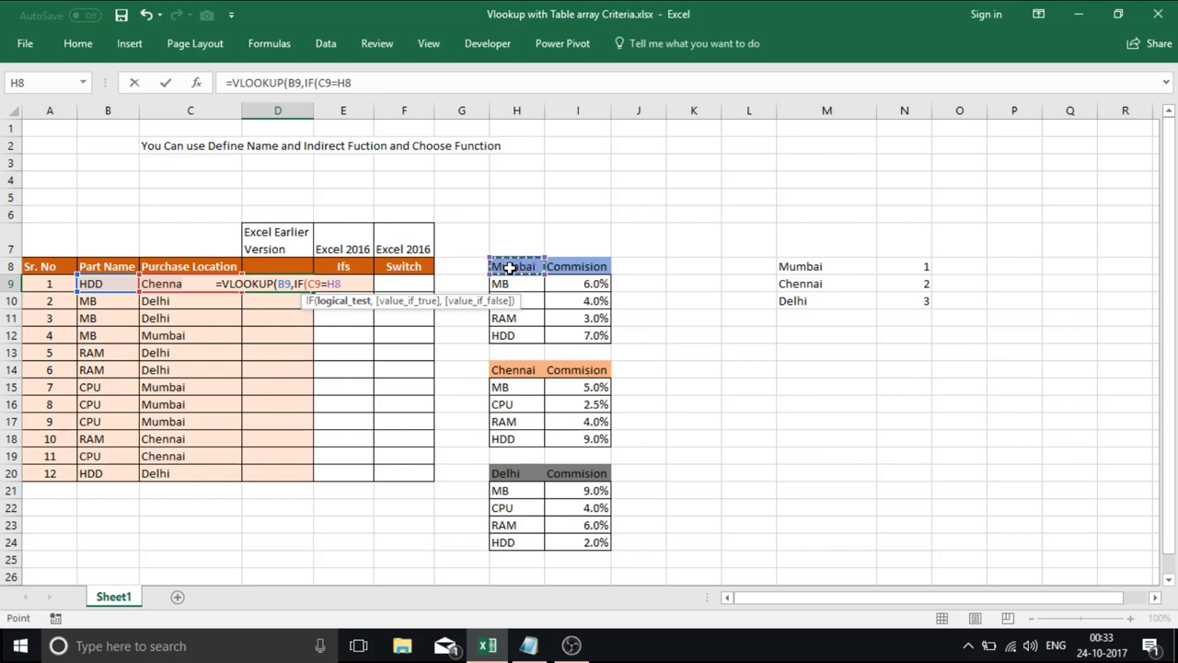
key(F4)
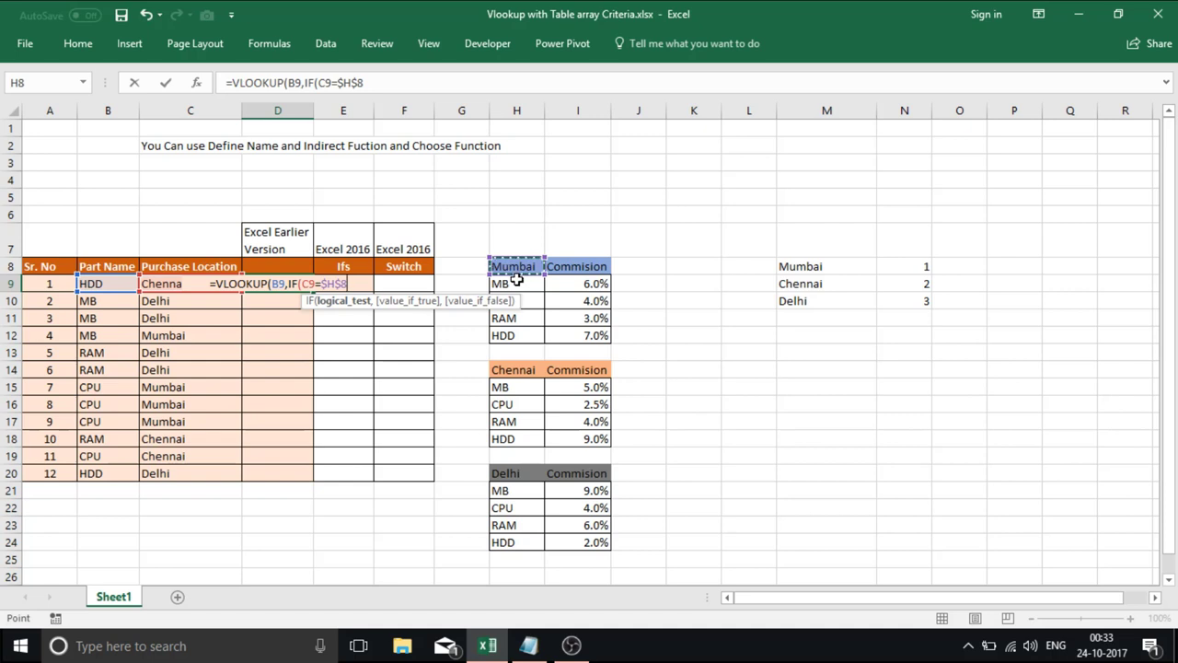
text(,)
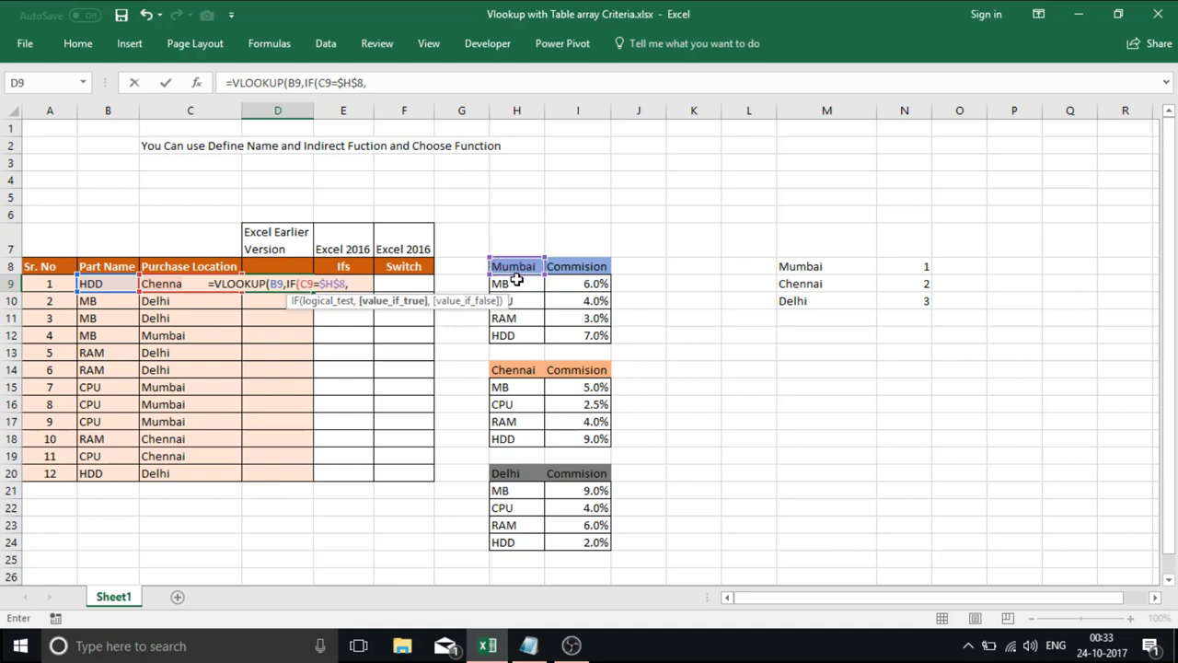
drag(516, 281, 571, 335)
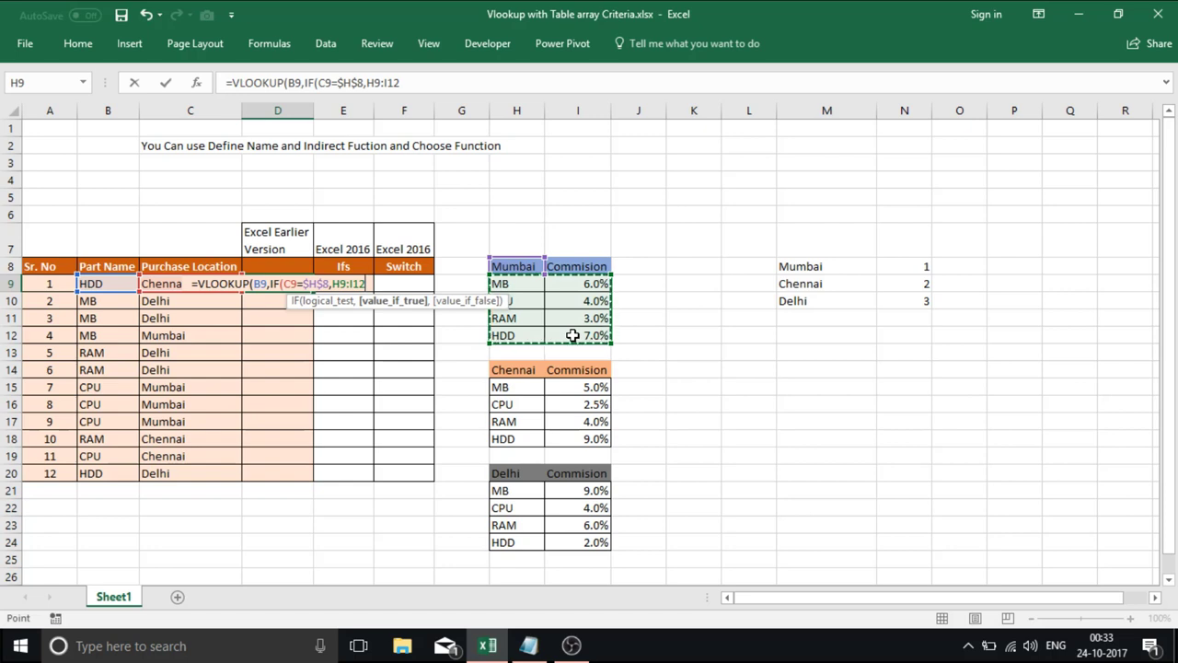
key(F4)
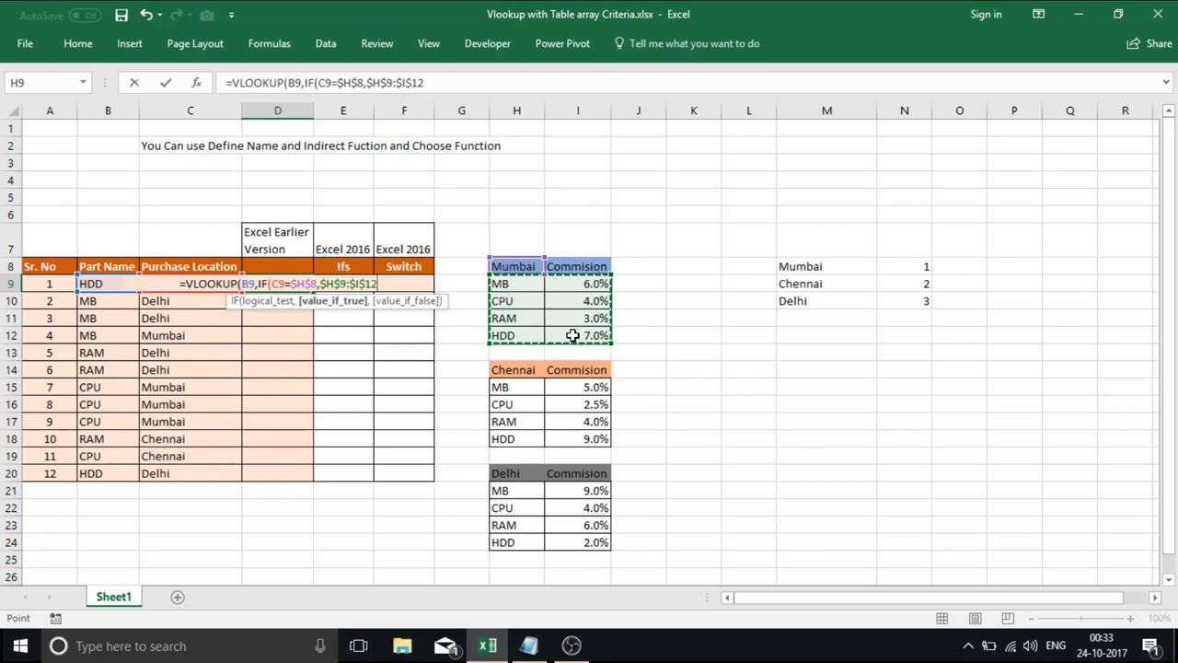
text(,)
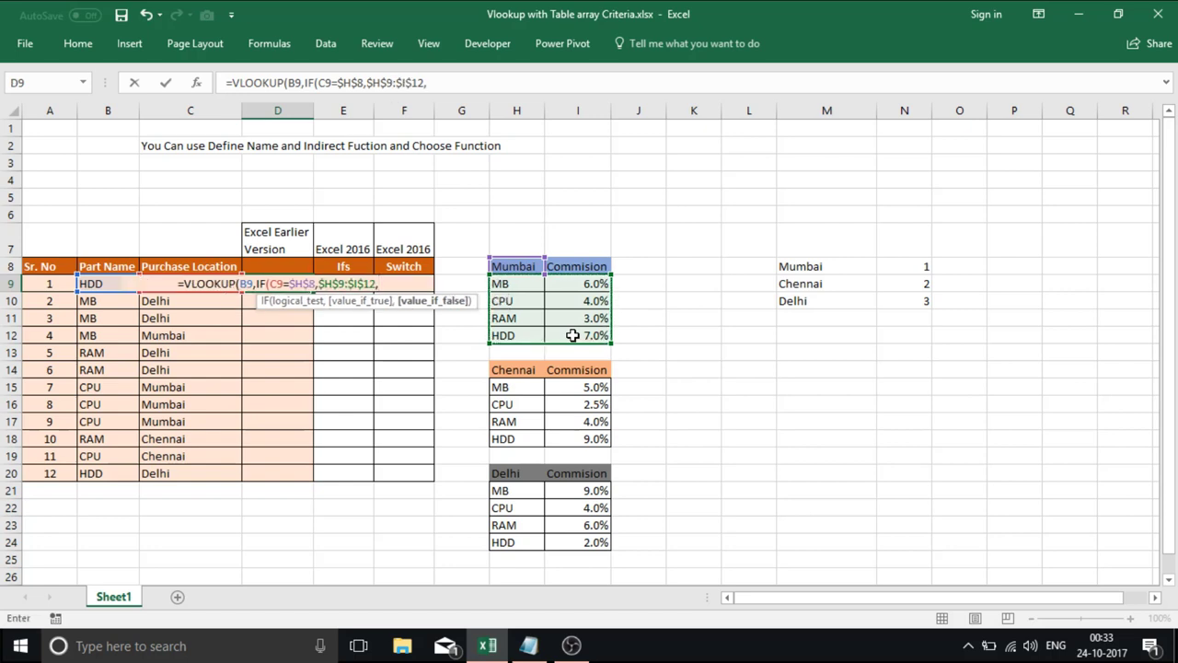
text(IF()
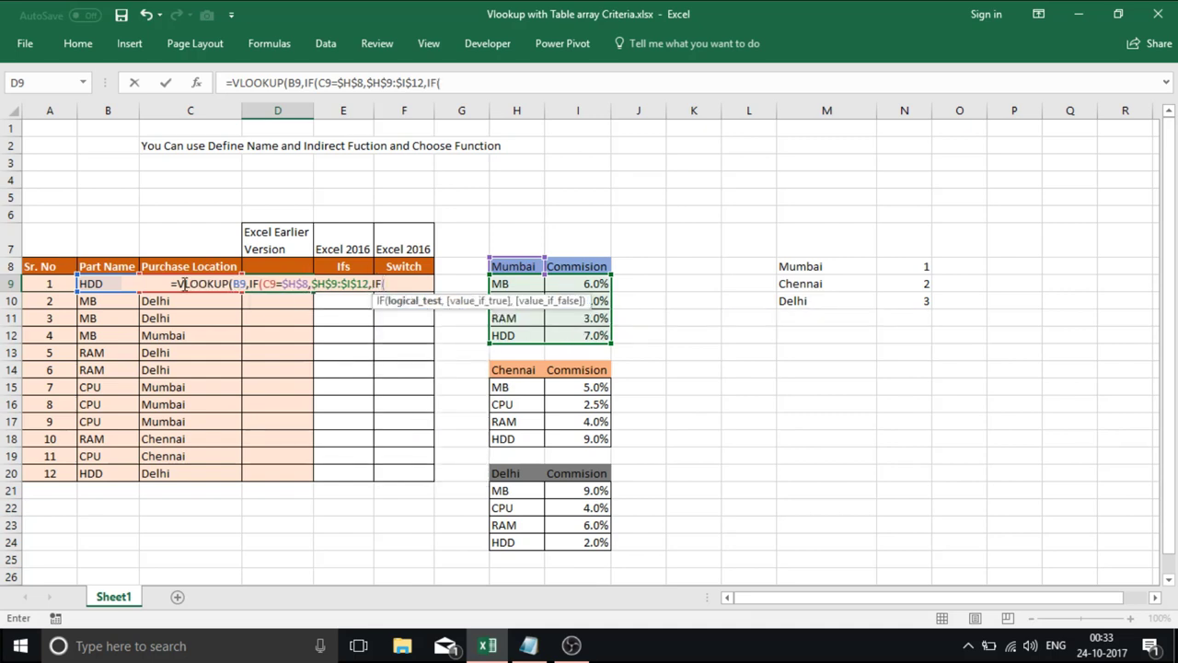
text(C9)
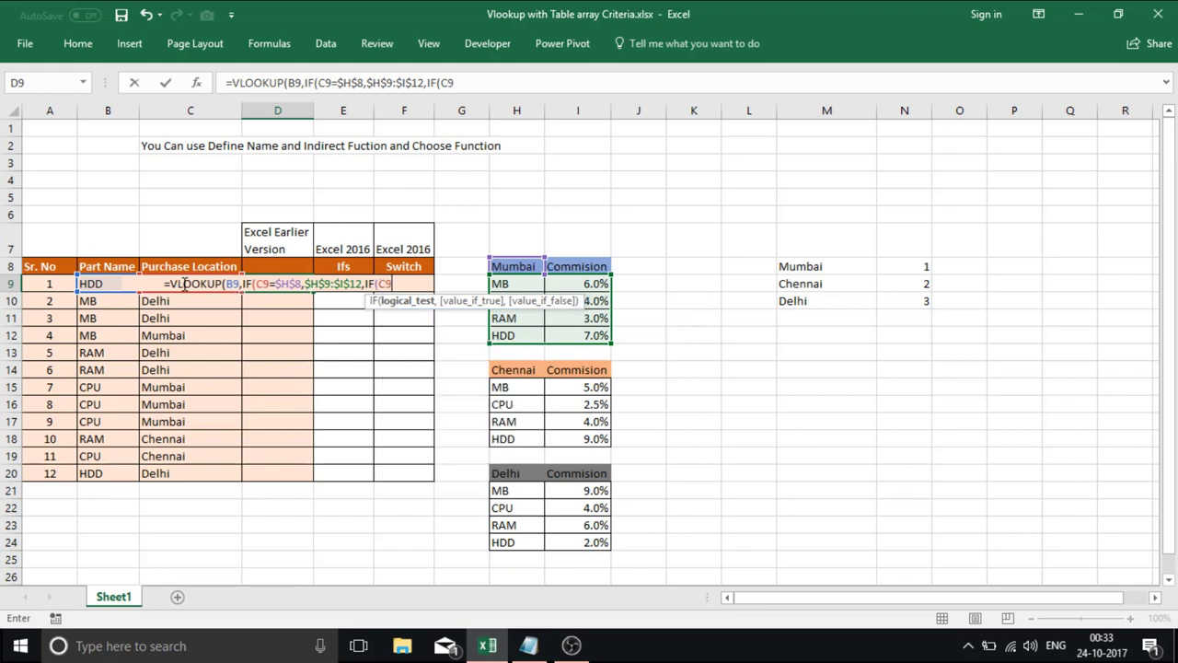
text(=)
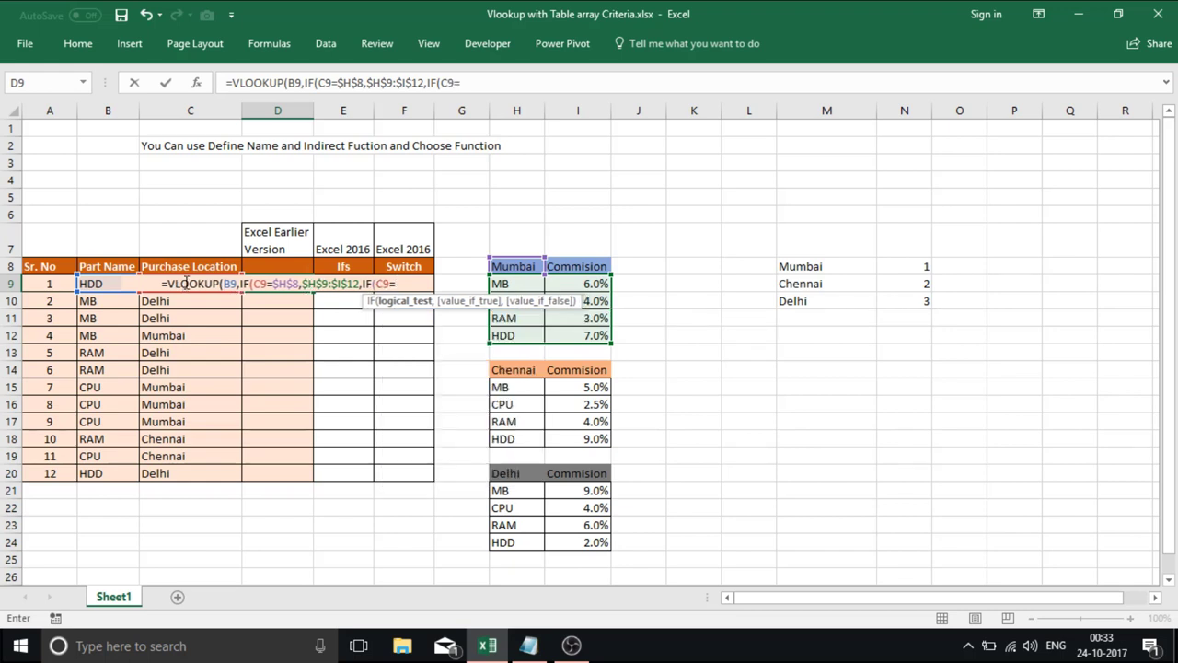
Step: Add the Chennai branch C9=$H$14 returning $H$15:$I$18, followed by a third IF(C9=
click(515, 369)
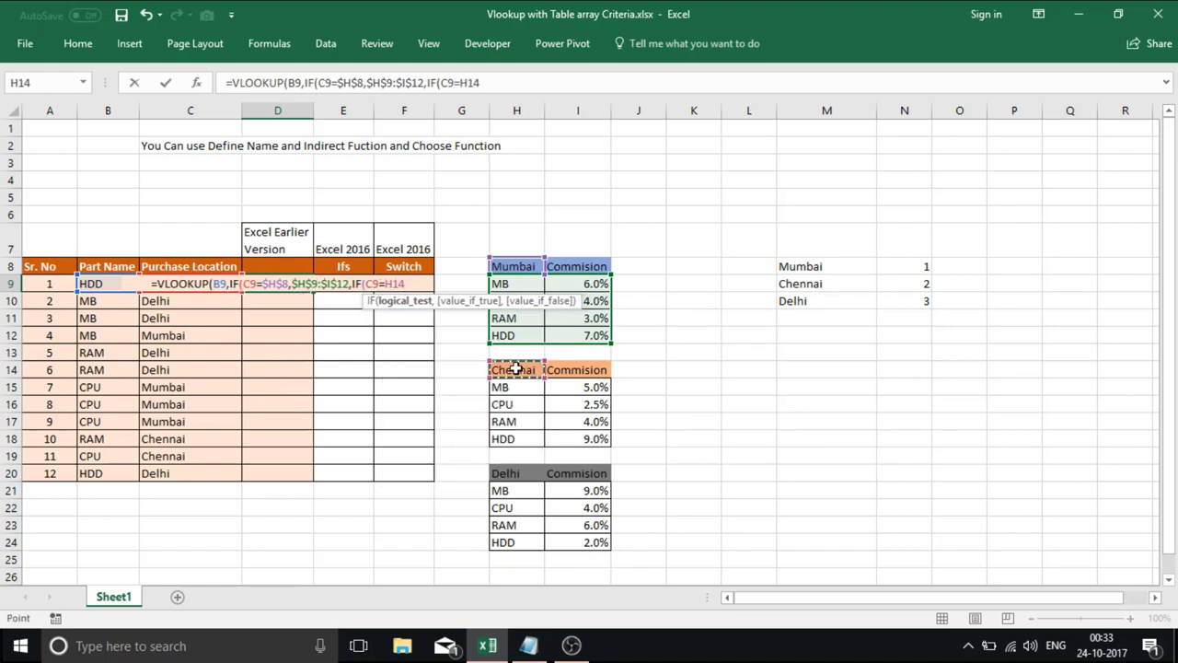
key(F4)
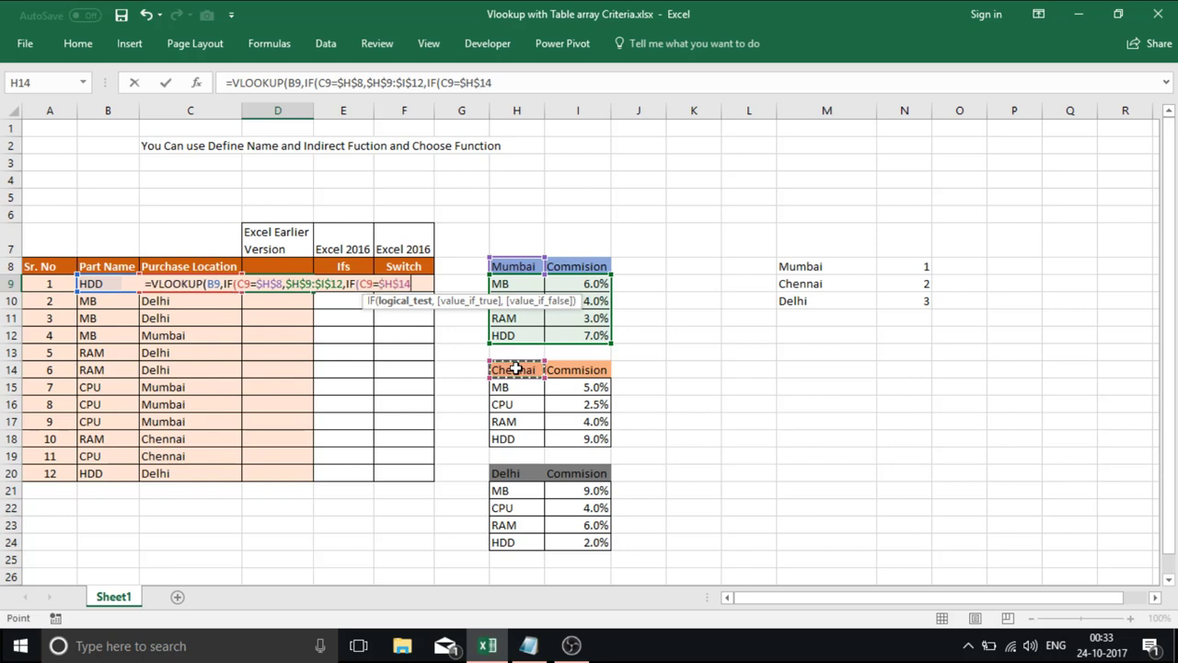
text(,)
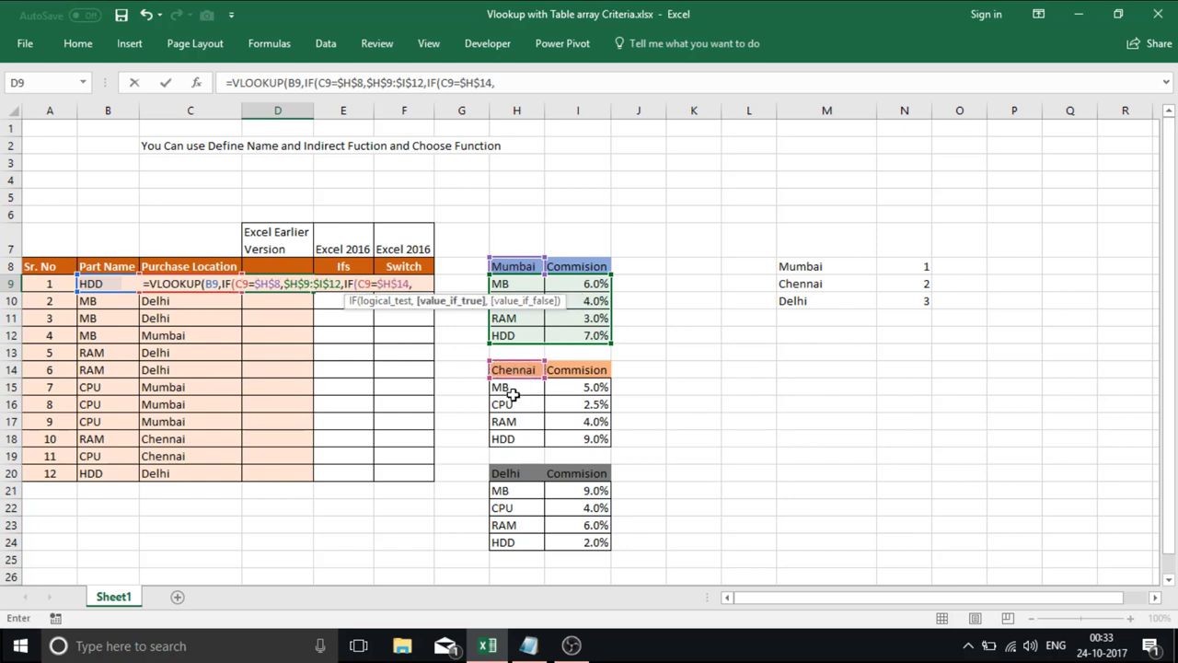
drag(509, 387, 572, 433)
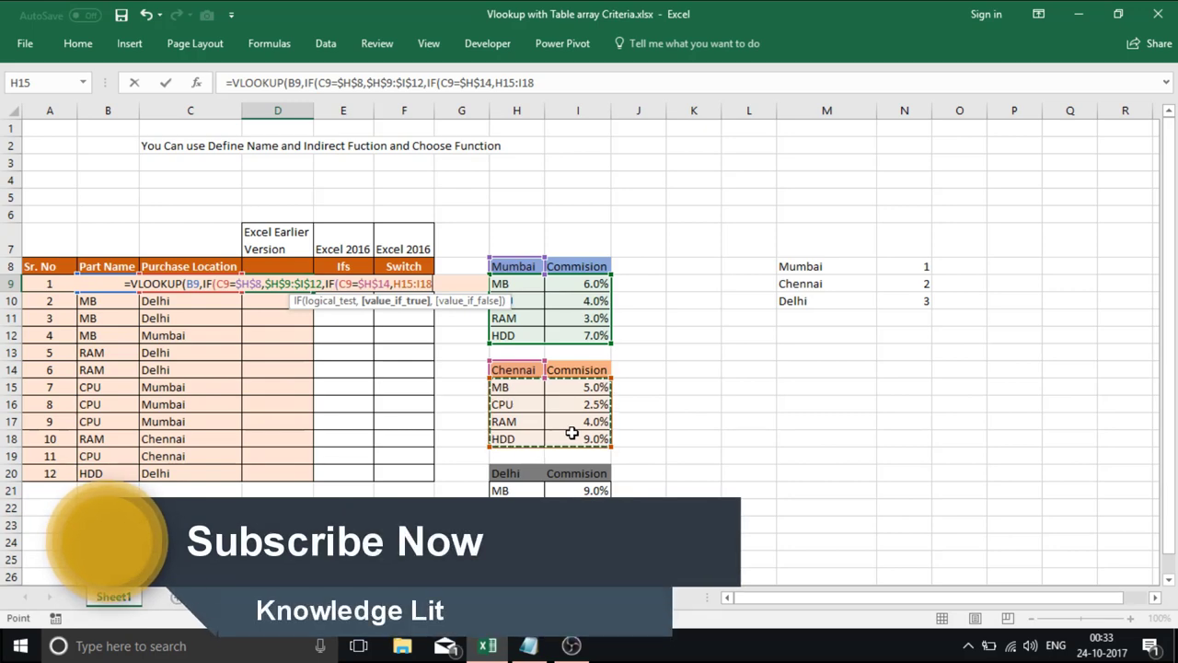
key(F4)
text($I$18,)
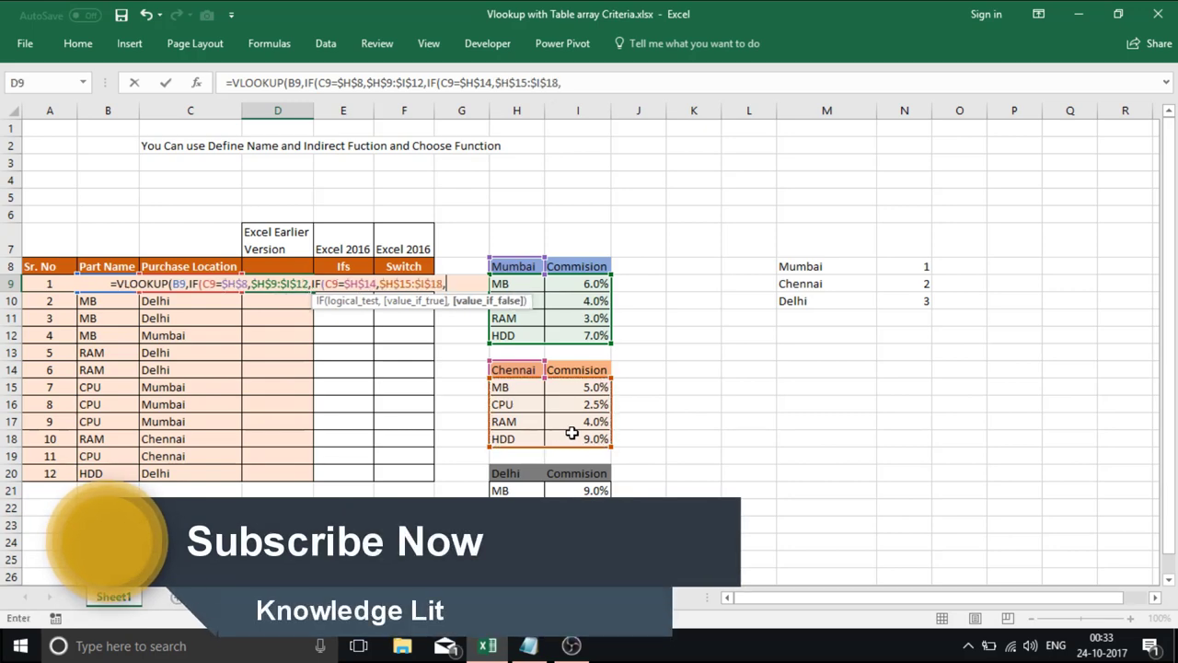
text(IF)
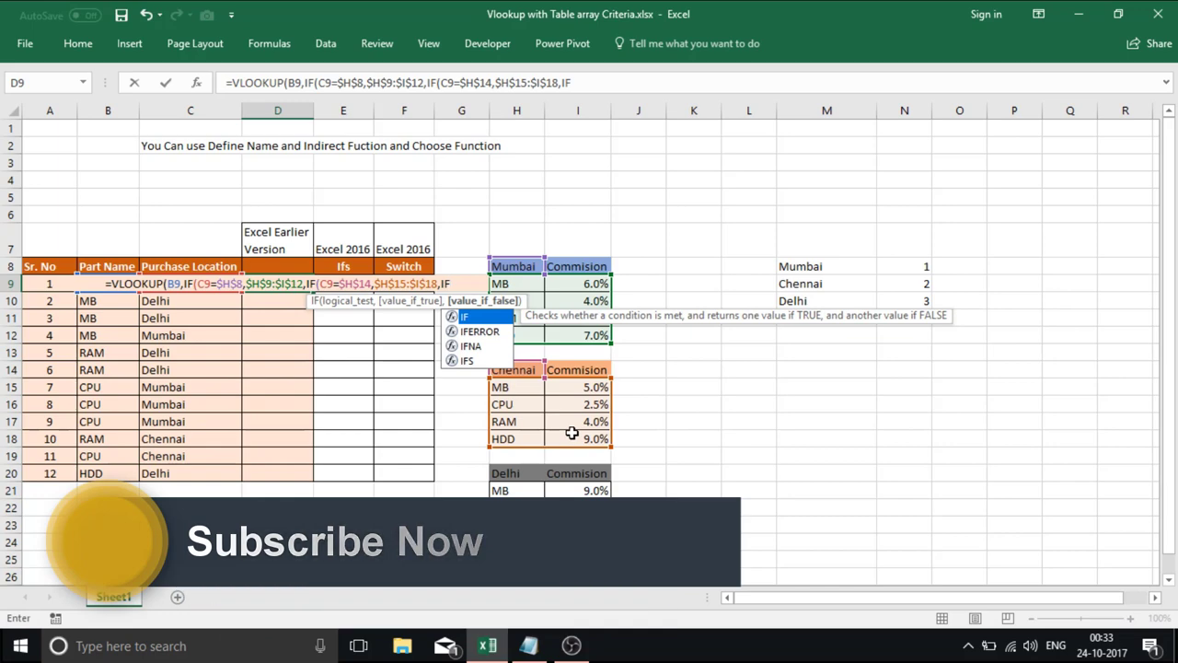
text(()
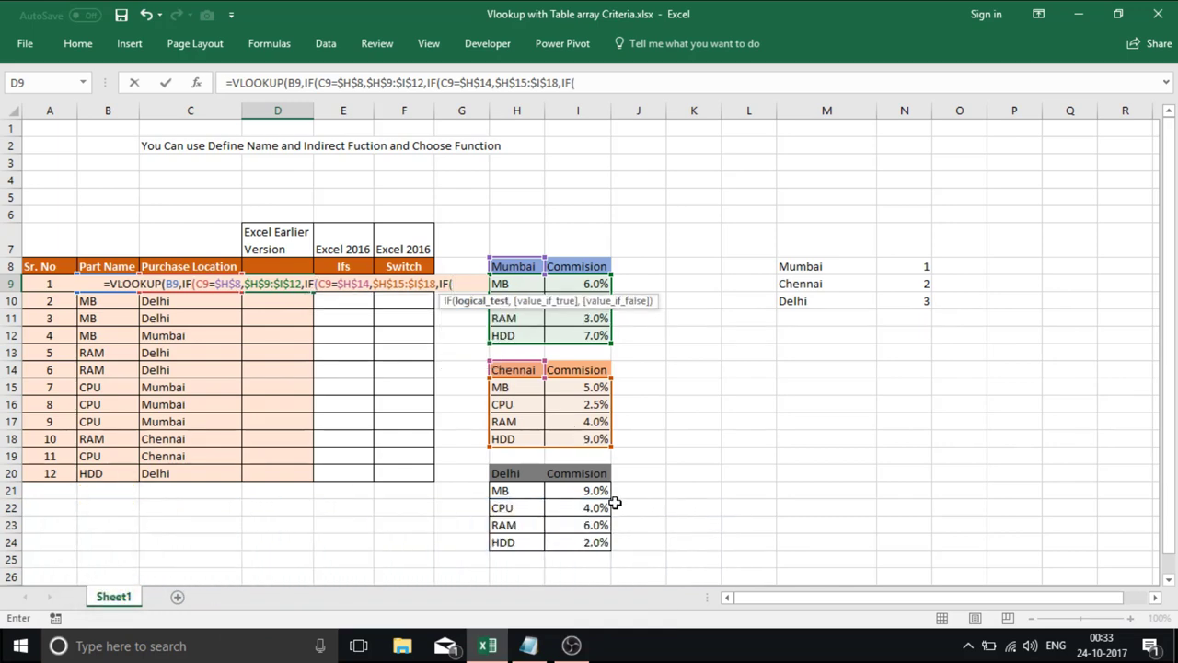
text(C9)
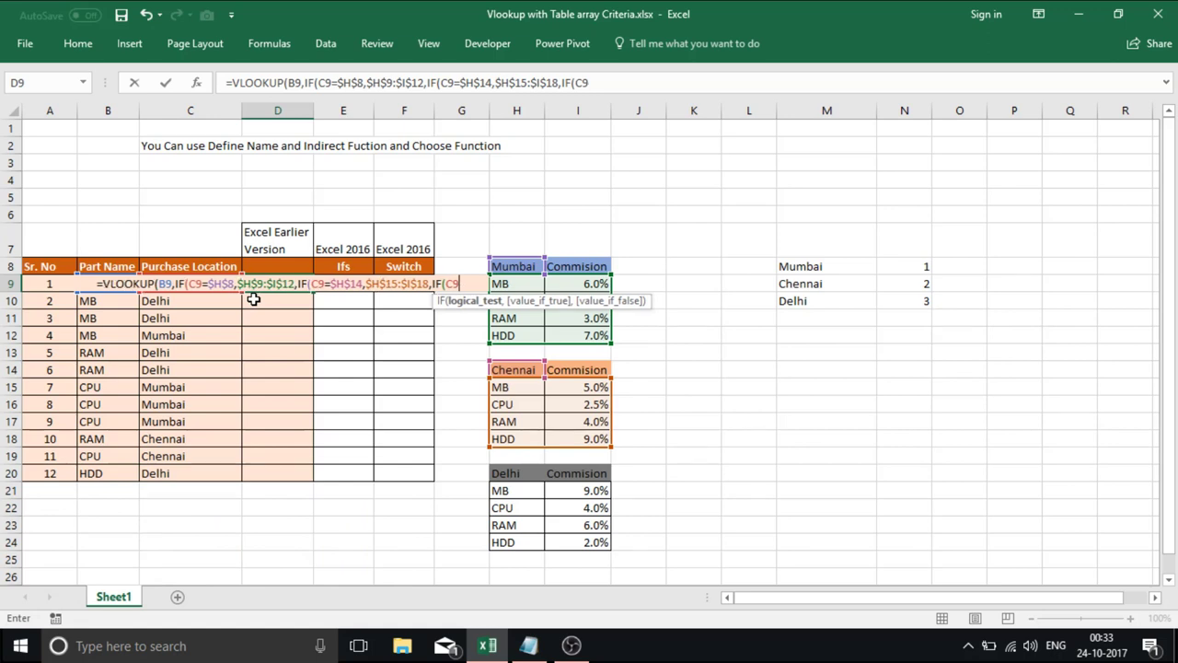
text(=)
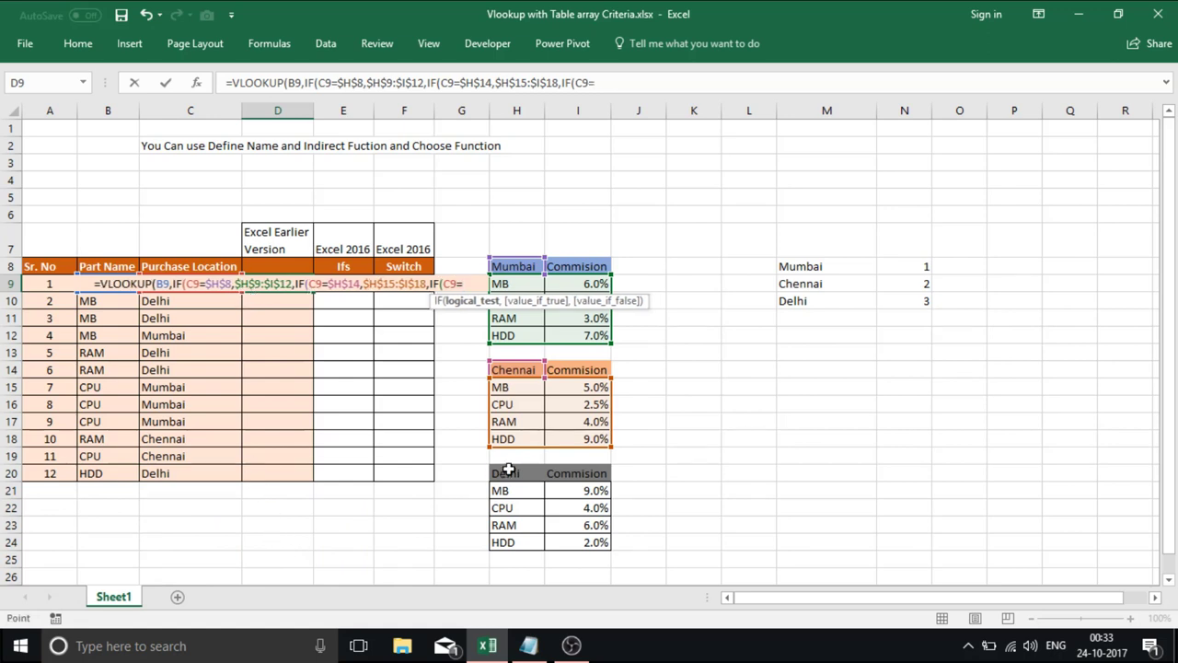
Step: Complete D9 with the Delhi test $H$20 → $H$21:$I$24, column 2, exact match, showing 9.0%
click(508, 470)
key(F4)
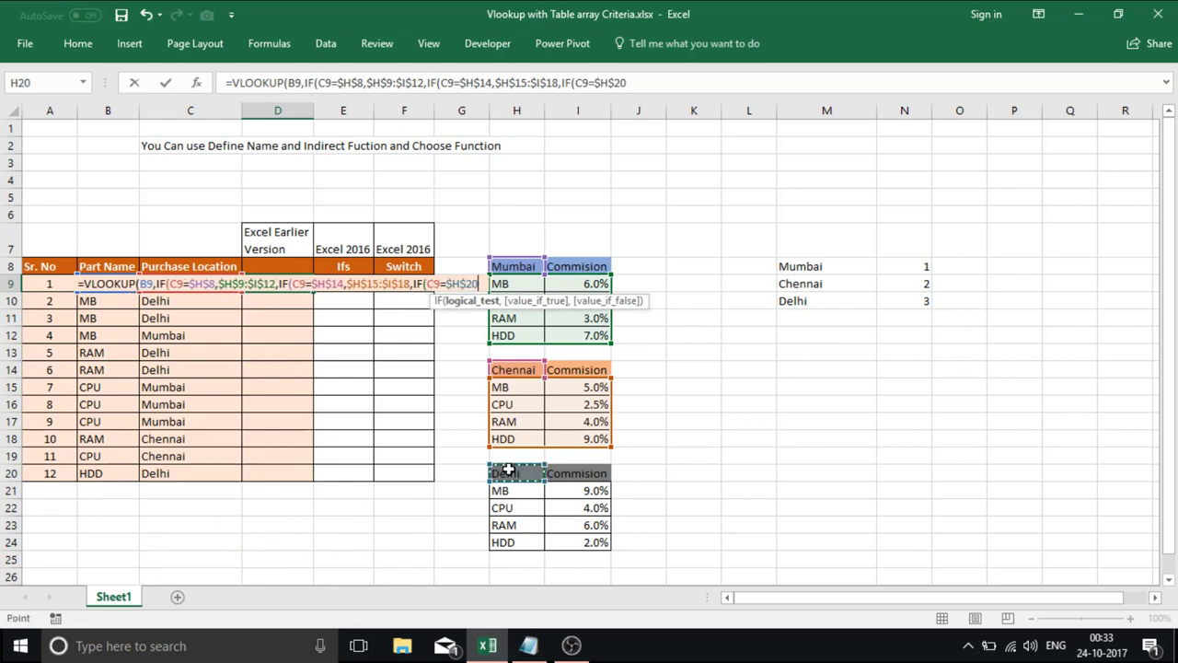
text(,)
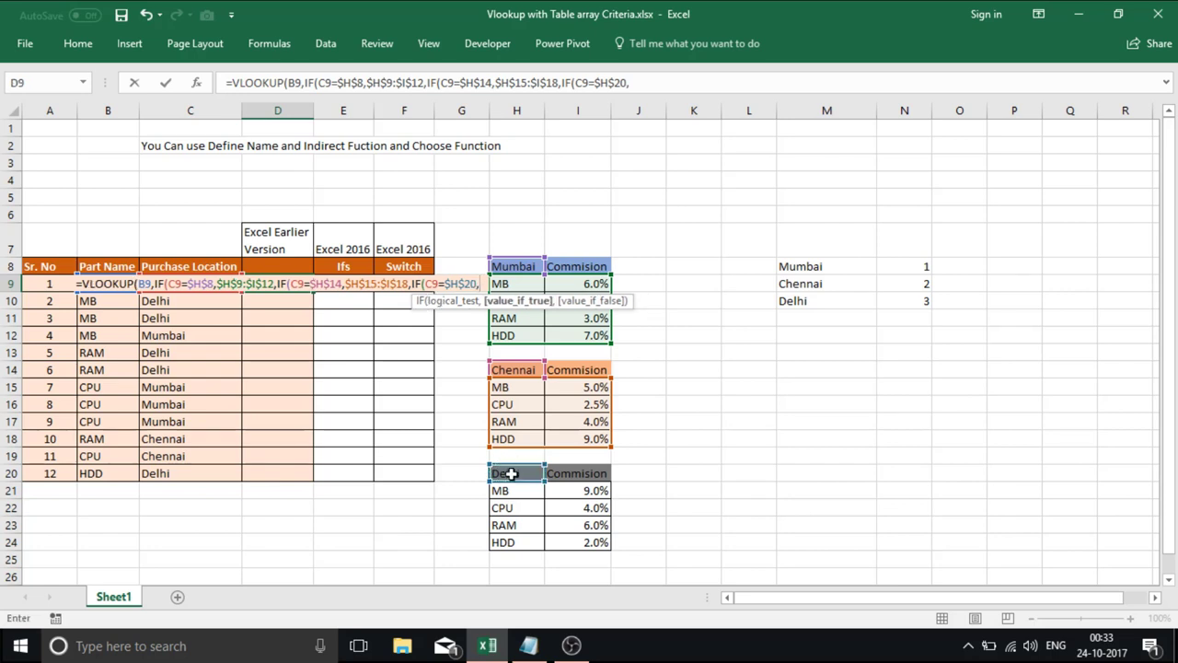
mouse_move(589, 543)
mouse_down()
mouse_move(500, 491)
mouse_move(509, 481)
mouse_up()
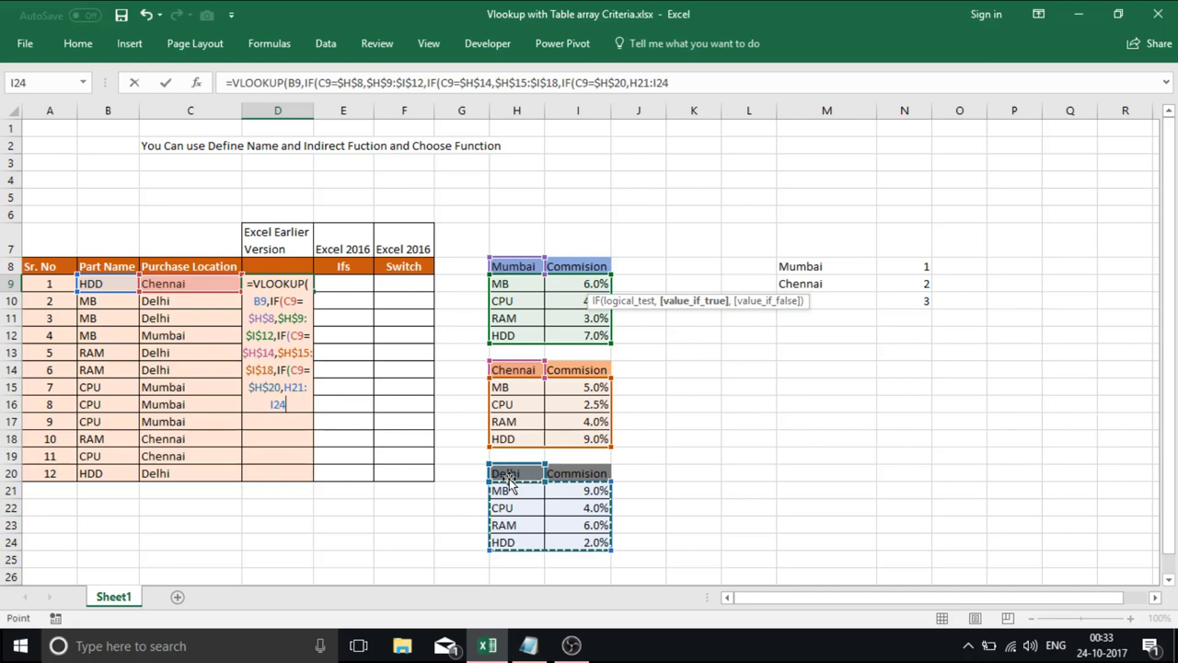
key(F4)
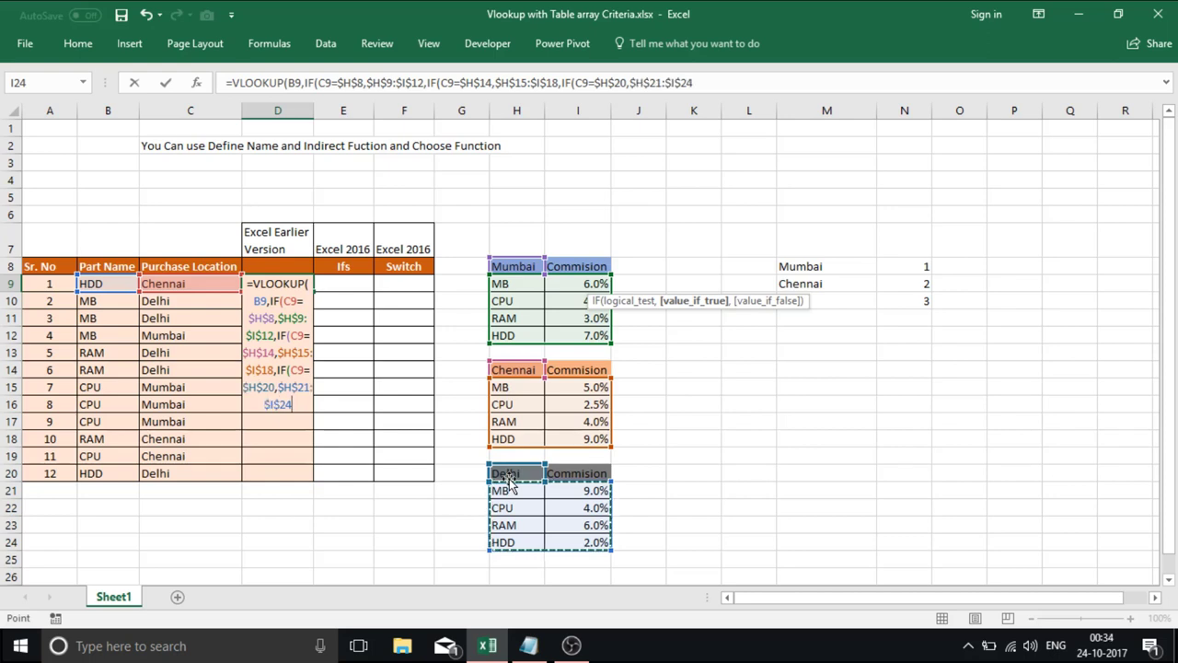
text())))
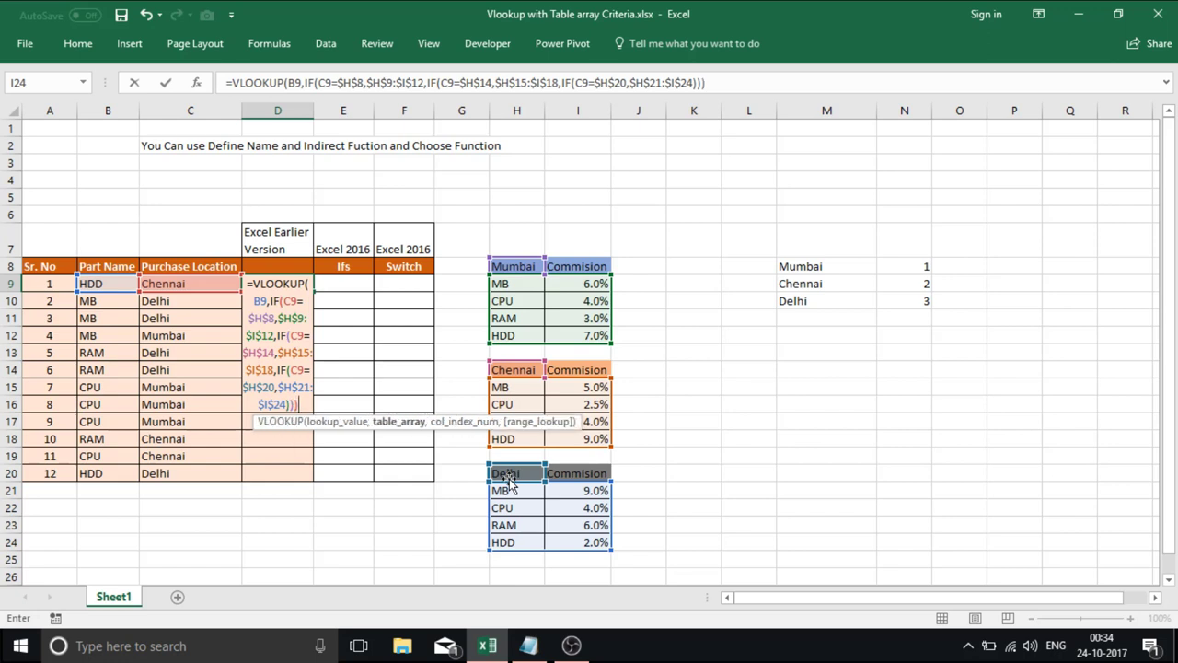
text(,2)
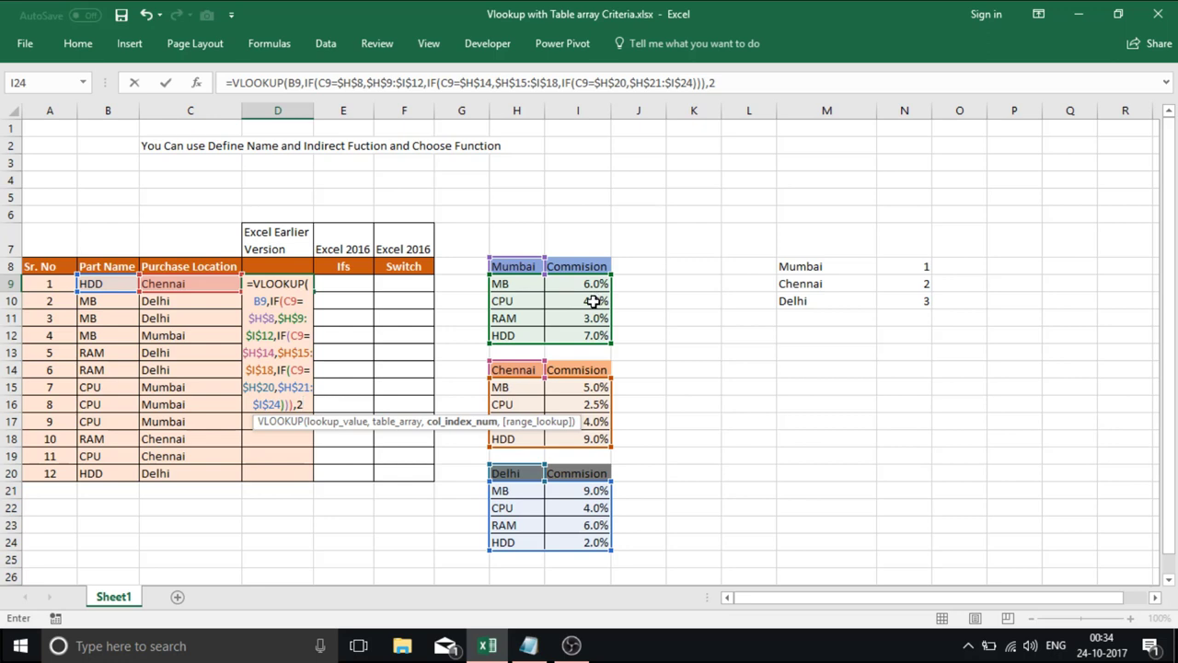
text(,0)
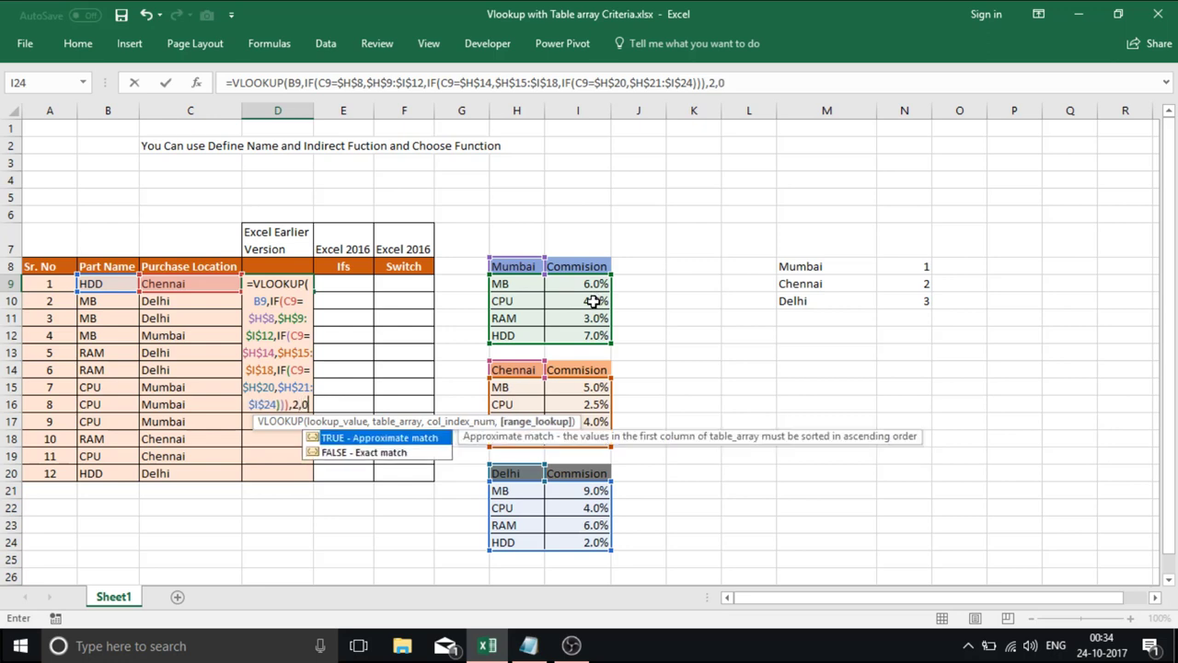
text())
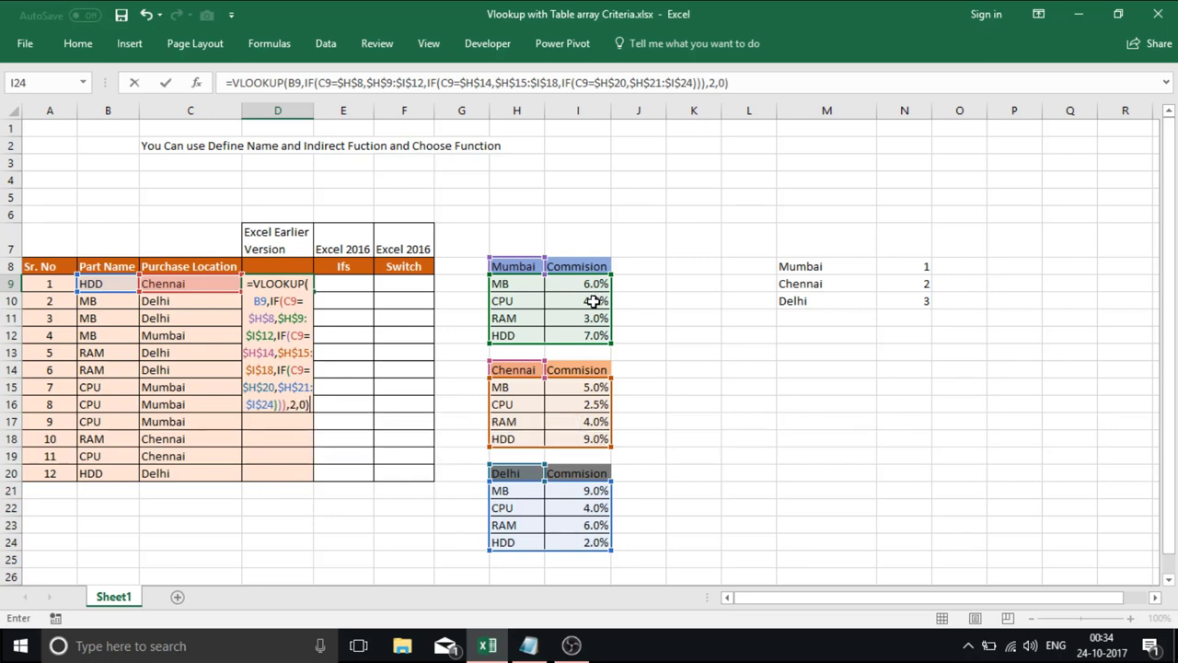
key(Return)
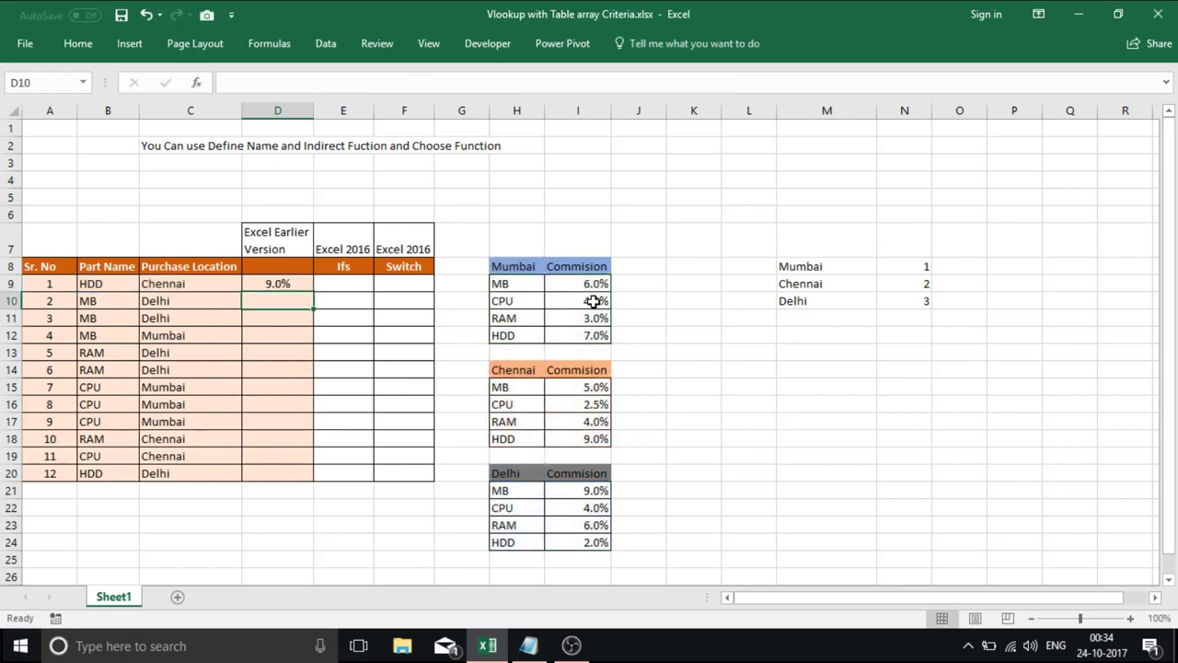
Step: Fill the D9 formula down to D20 and give D8 the header IF
click(278, 280)
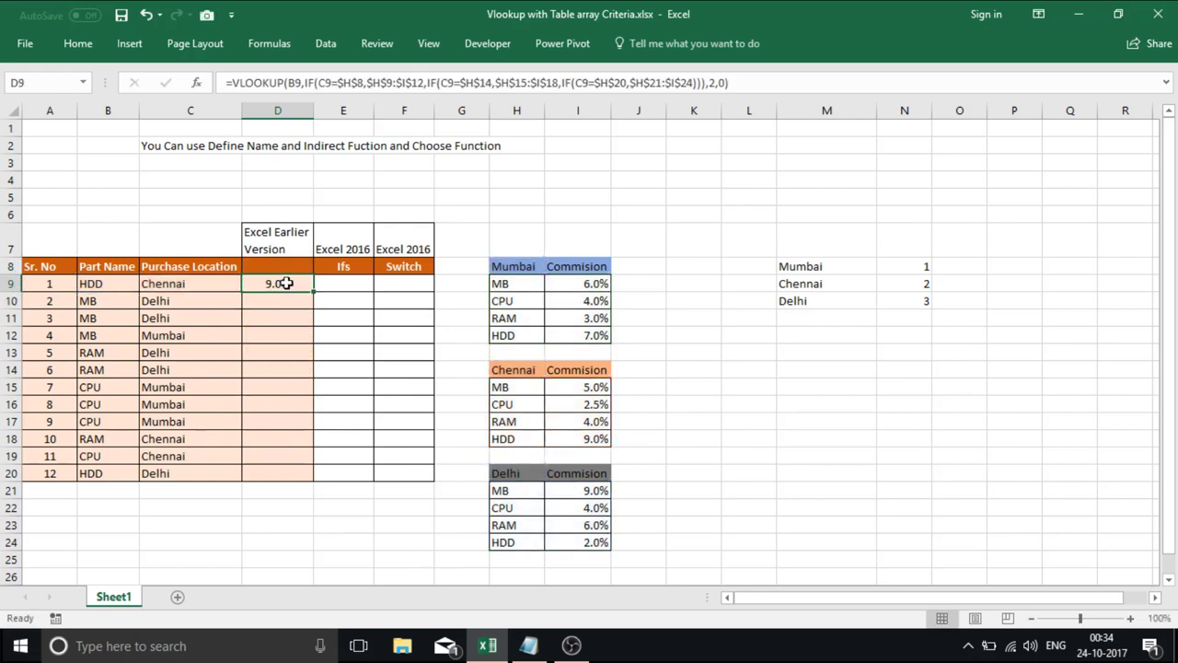
double_click(310, 291)
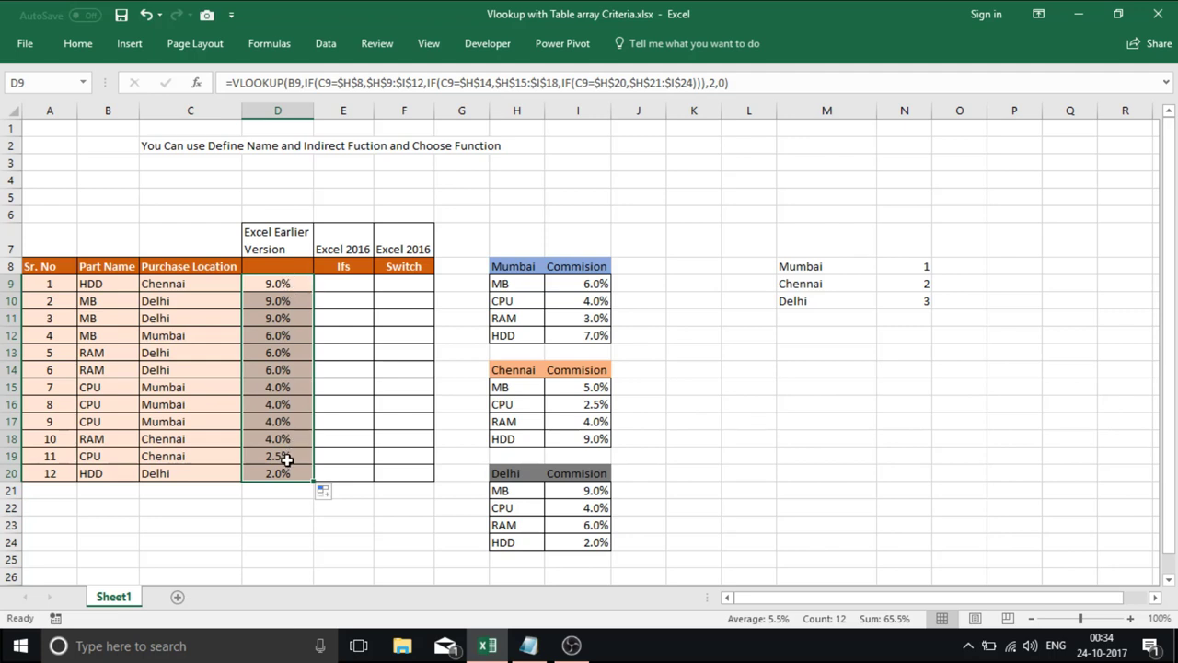
click(298, 267)
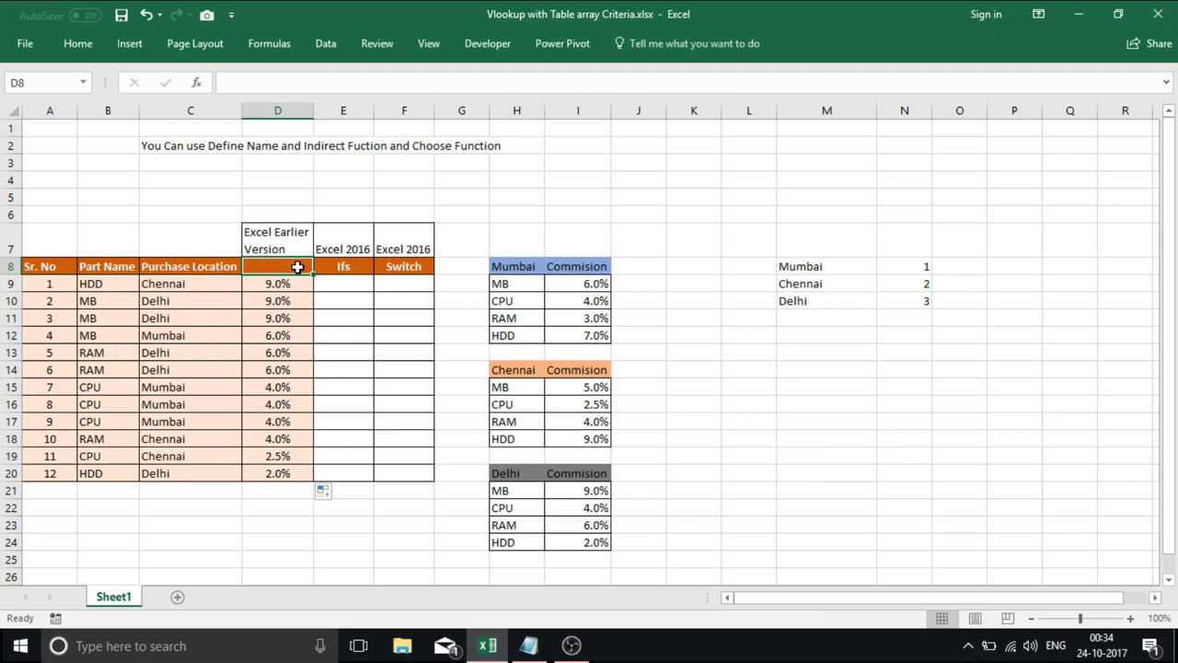
text(IF)
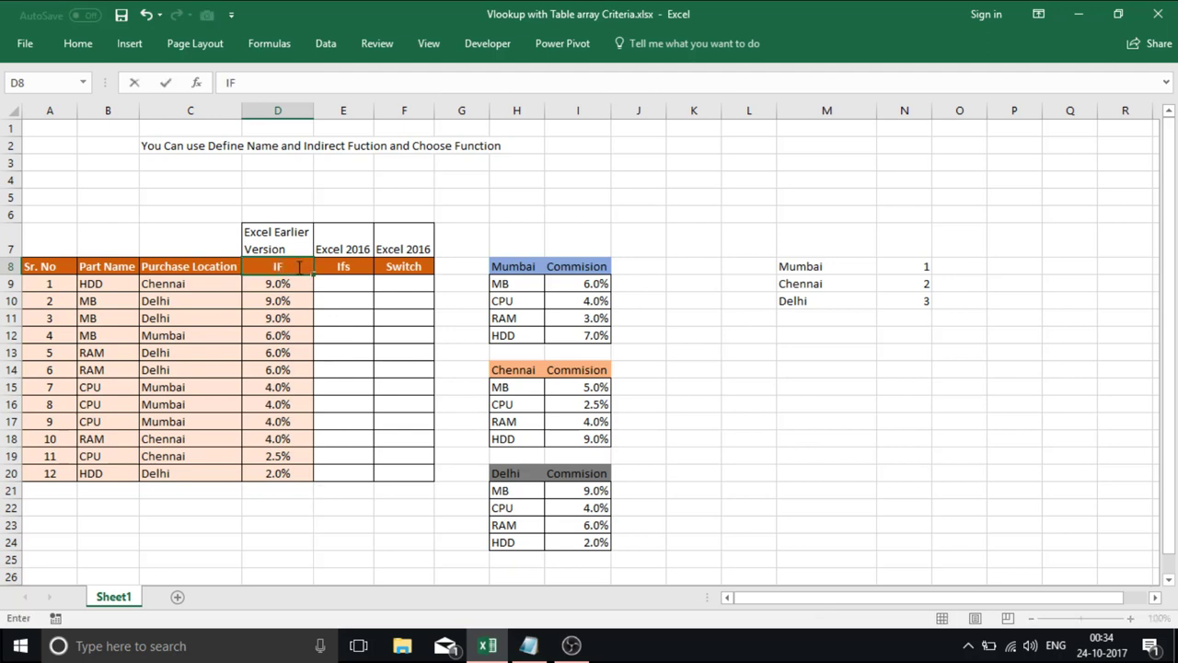
key(Tab)
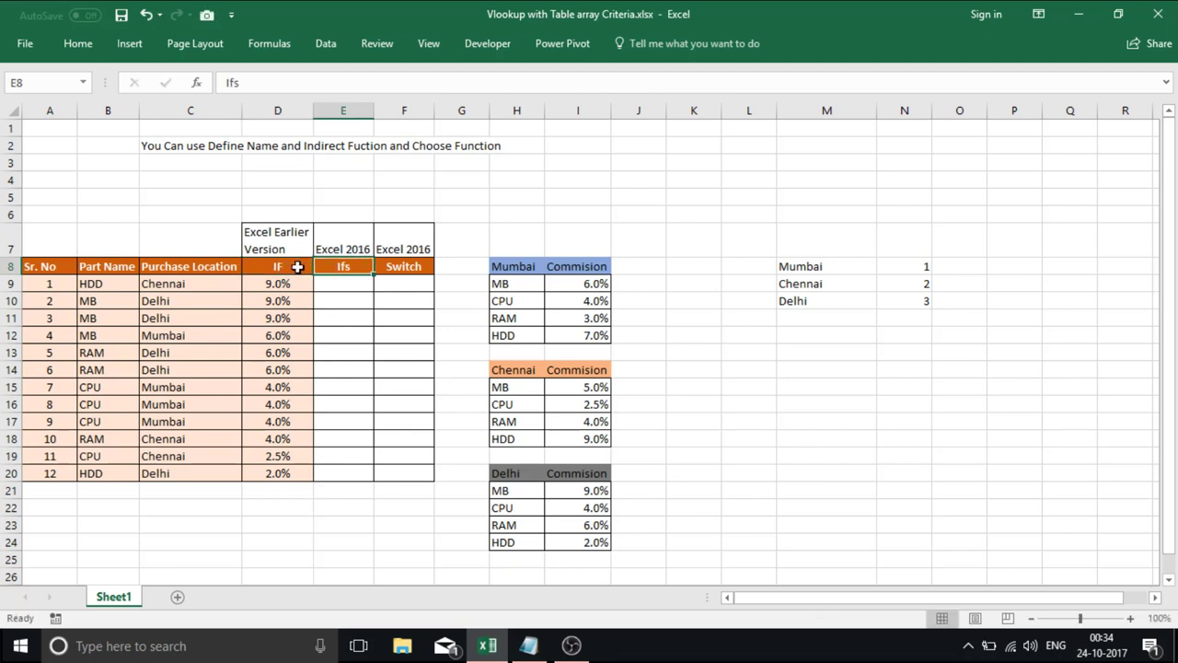
key(Down)
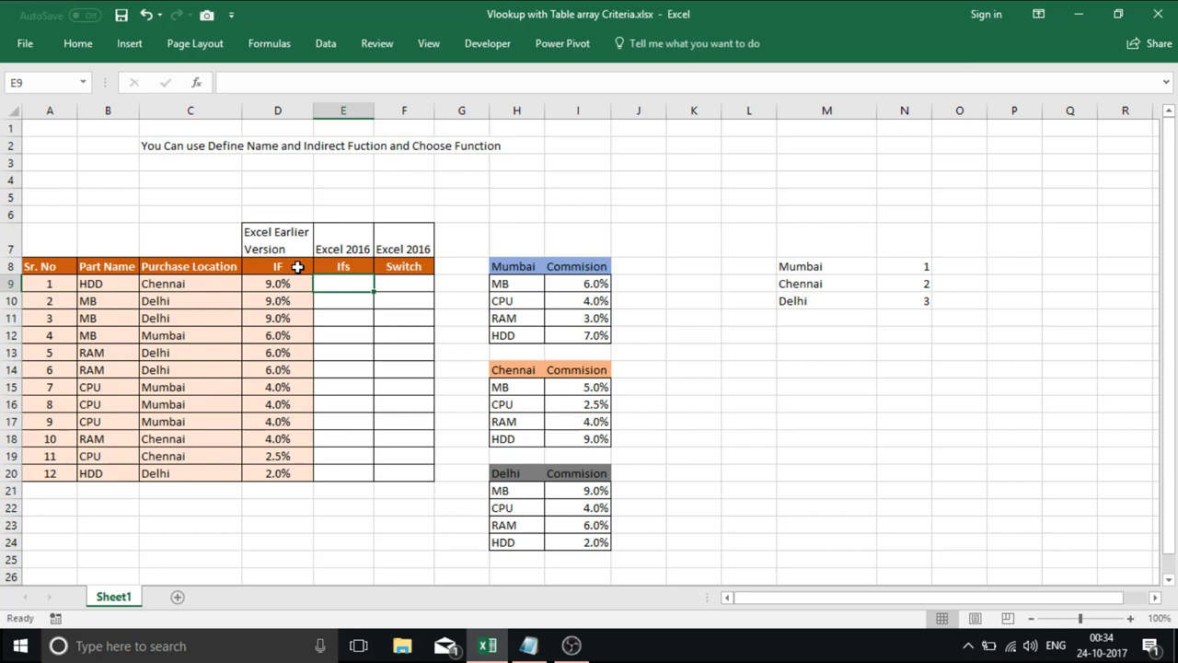
Step: Start E9's formula as =VLOOKUP(B9,IFS(
text(=V)
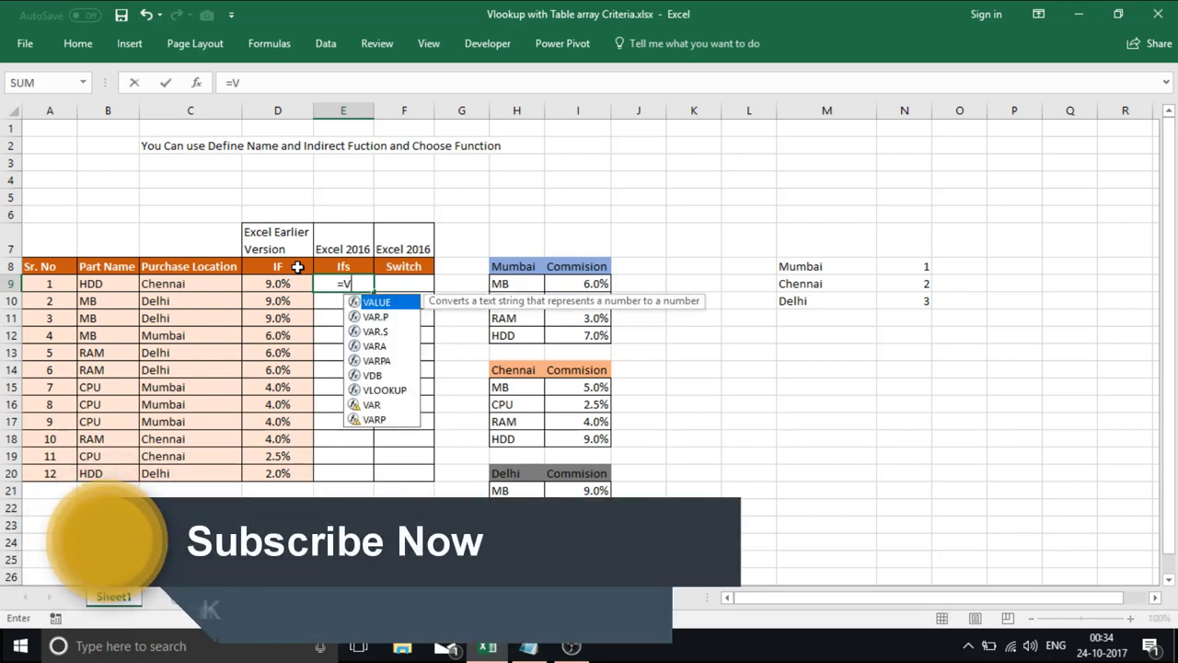
text(LO)
key(Tab)
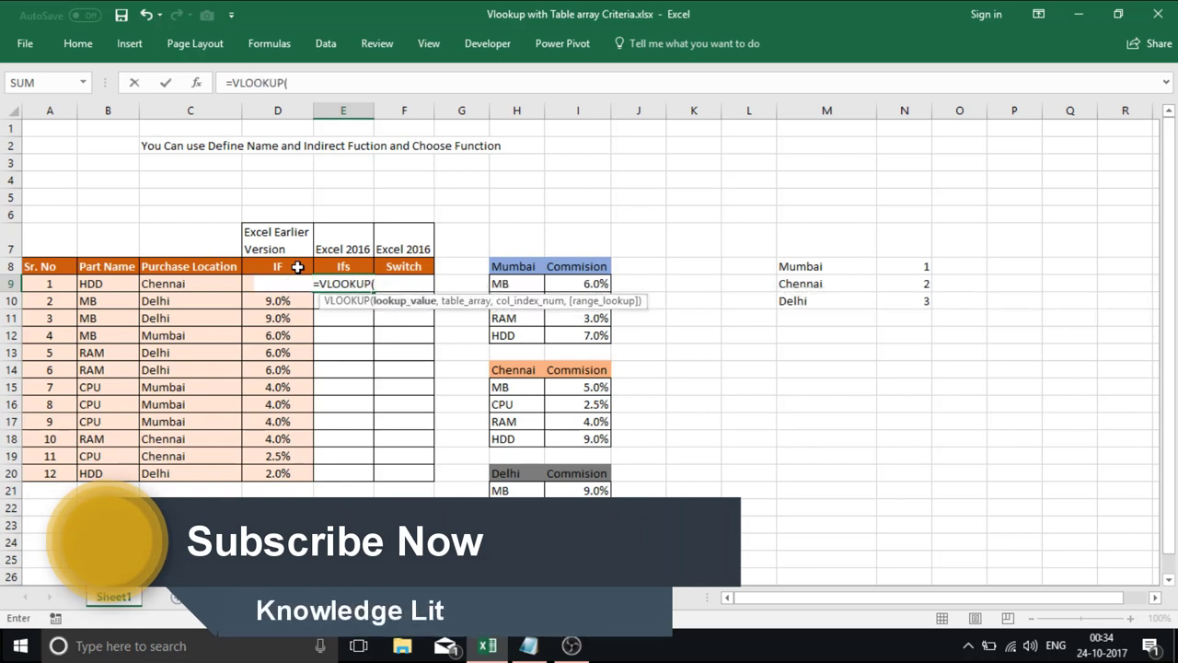
click(112, 282)
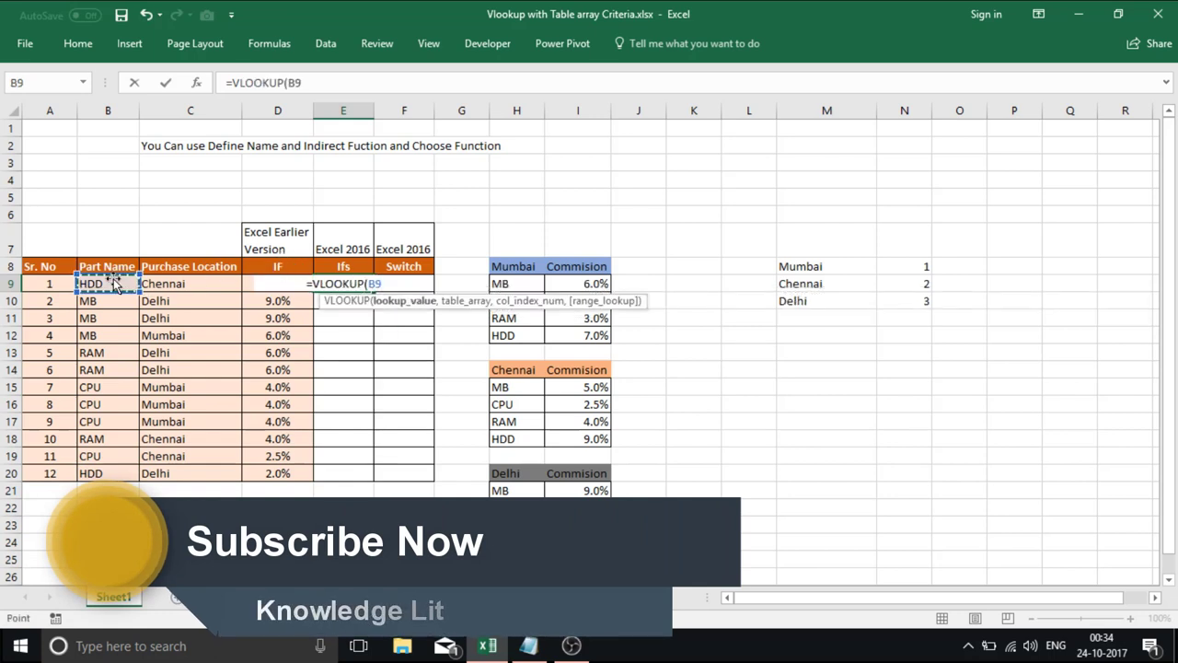
text(,)
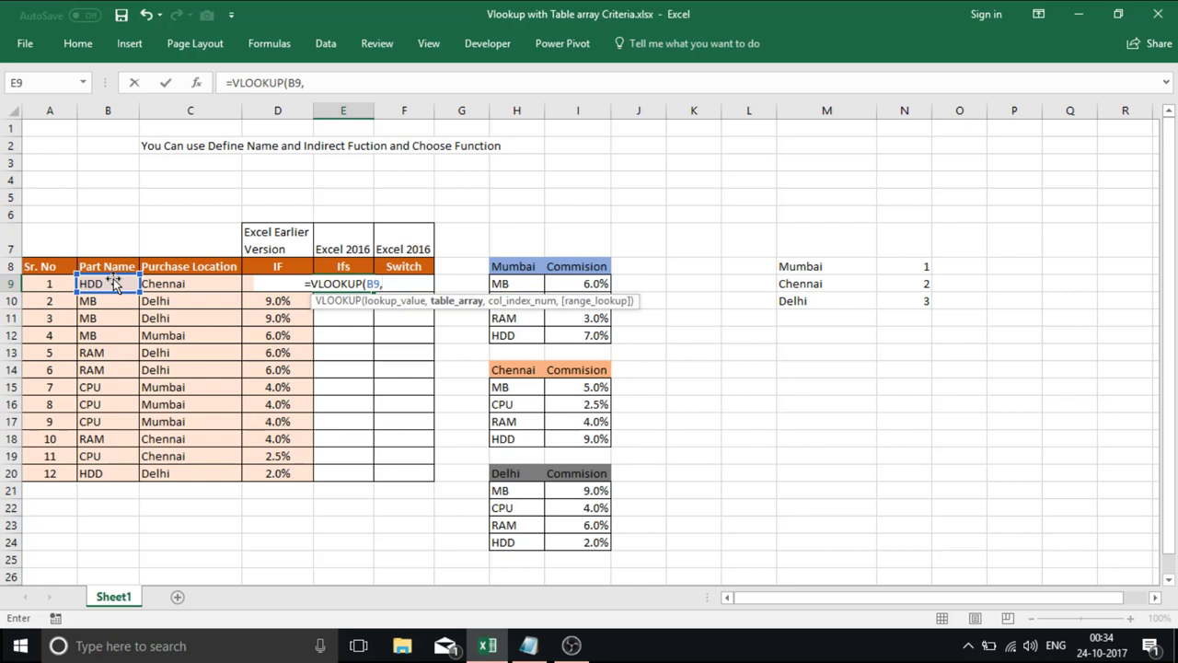
text(IFS)
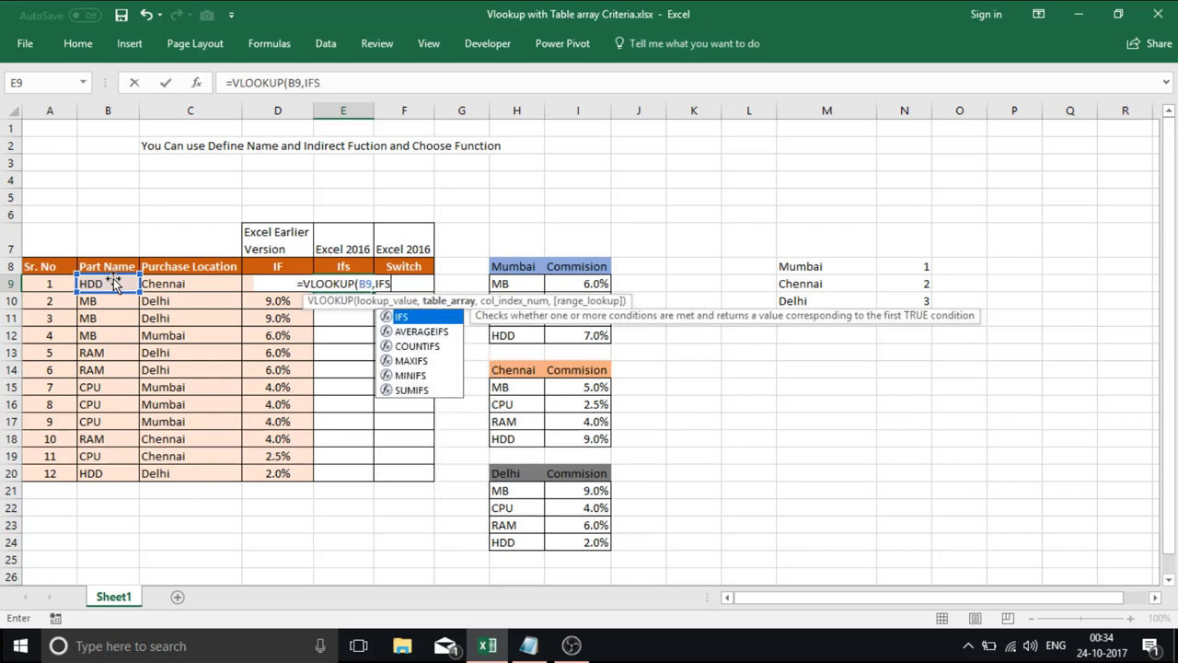
text(()
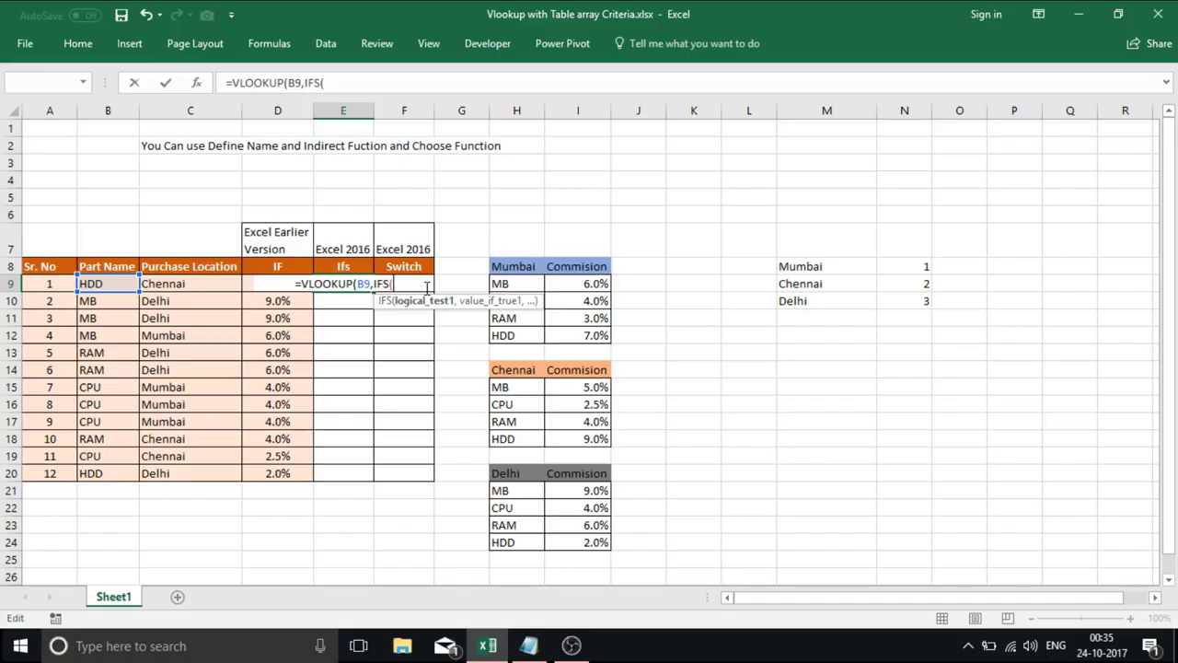
Step: Add the first IFS pair: C9=$H$8 returning the Mumbai table $H$9:$I$12
click(201, 283)
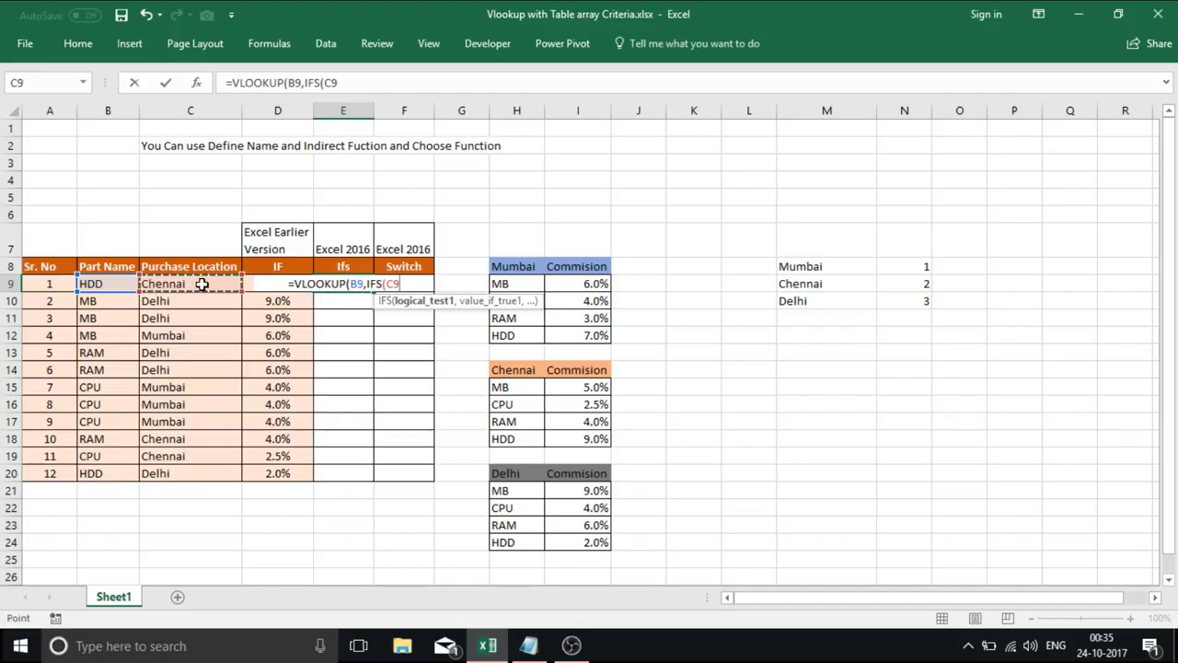
text(=)
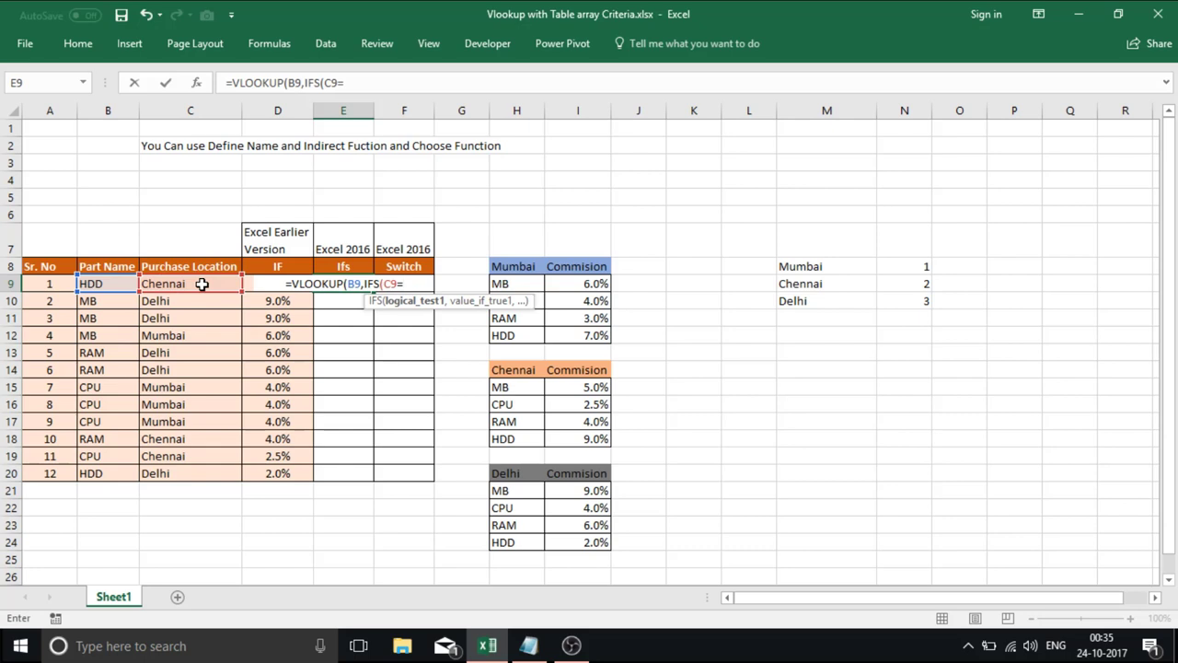
click(520, 265)
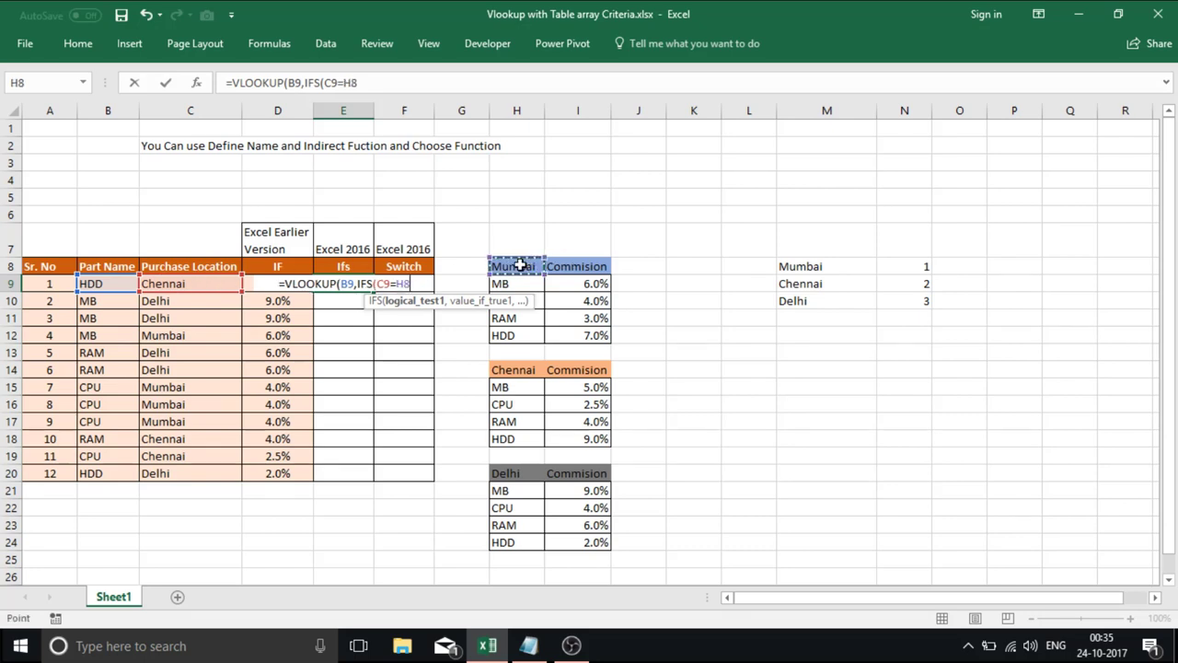
key(F4)
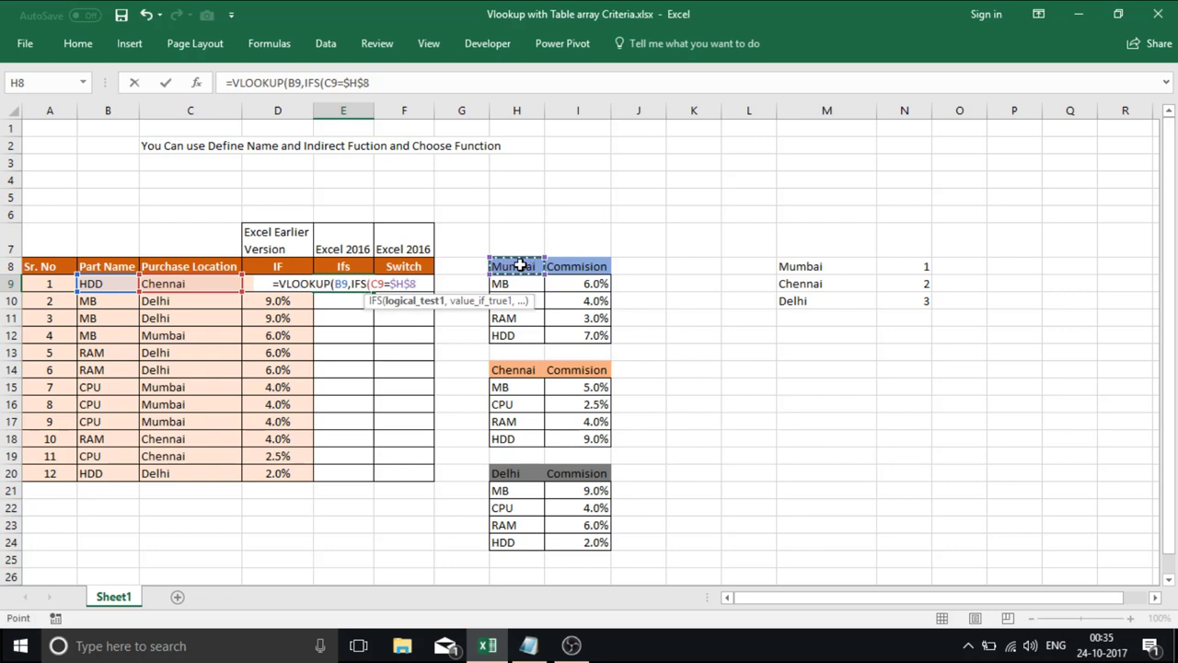
text(,)
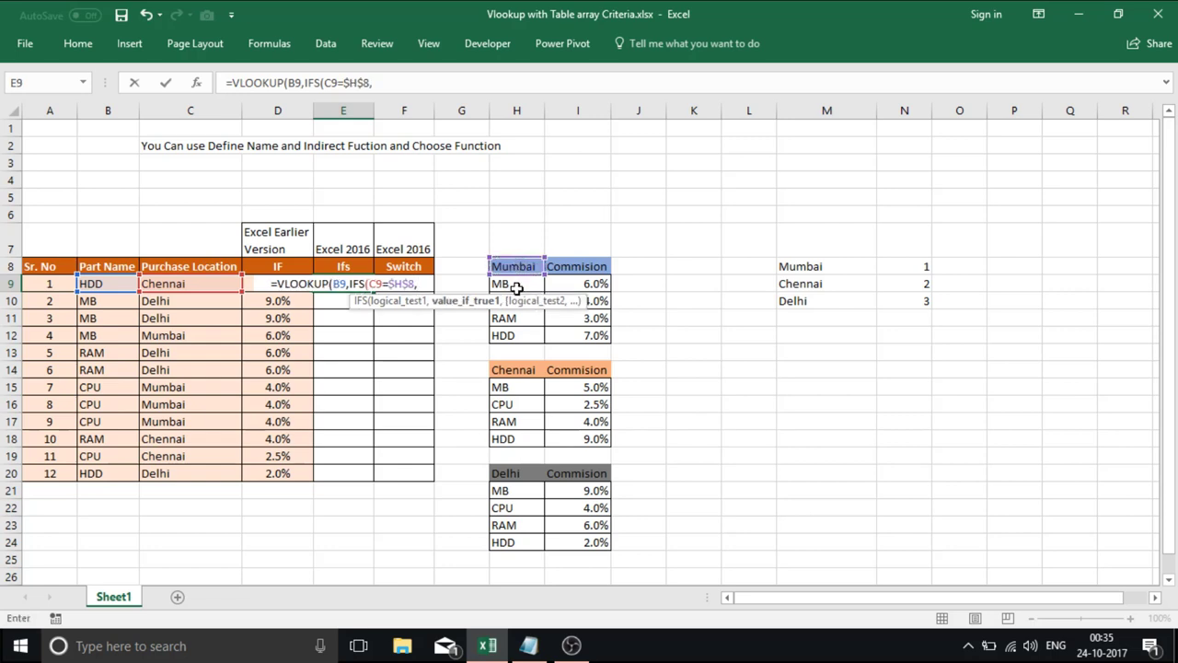
drag(510, 284, 581, 335)
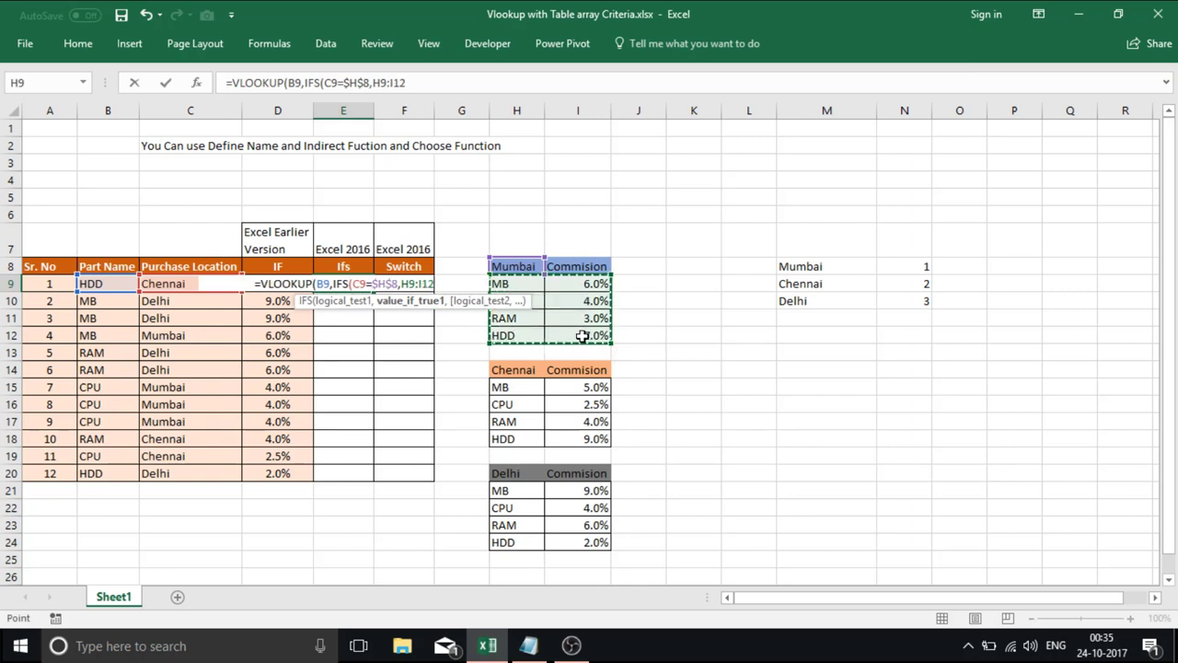
key(F4)
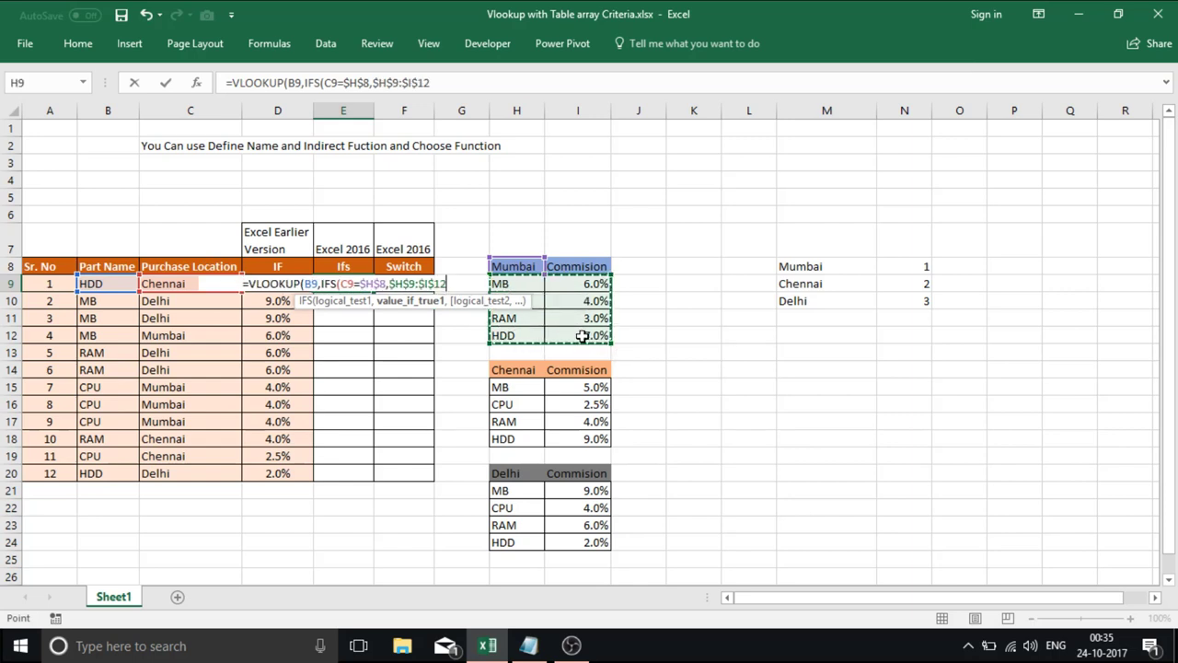
text(,)
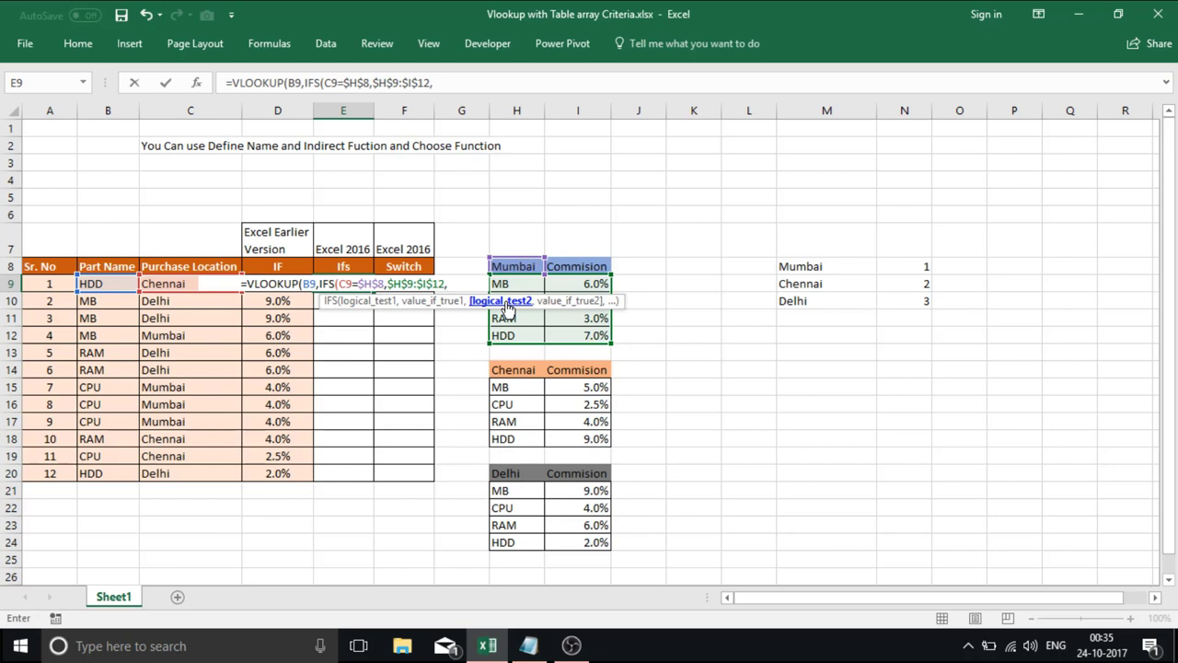
Step: Add the Chennai IFS pair: C9=$H$14 returning $H$15:$I$18
click(187, 282)
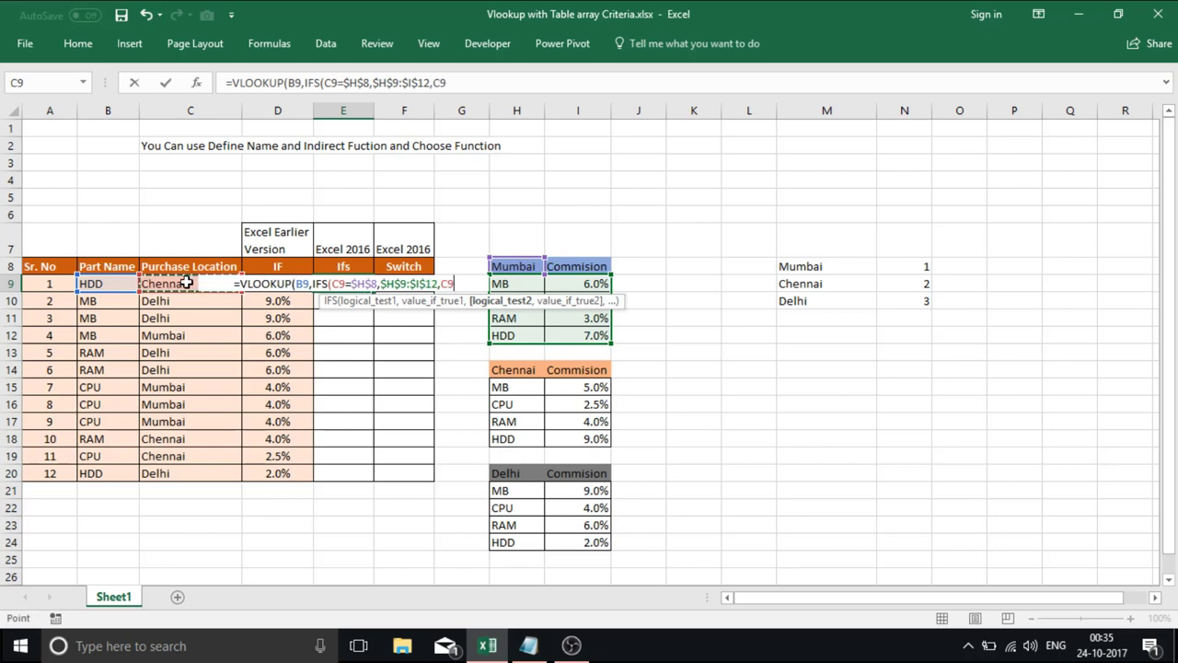
text(=)
click(512, 372)
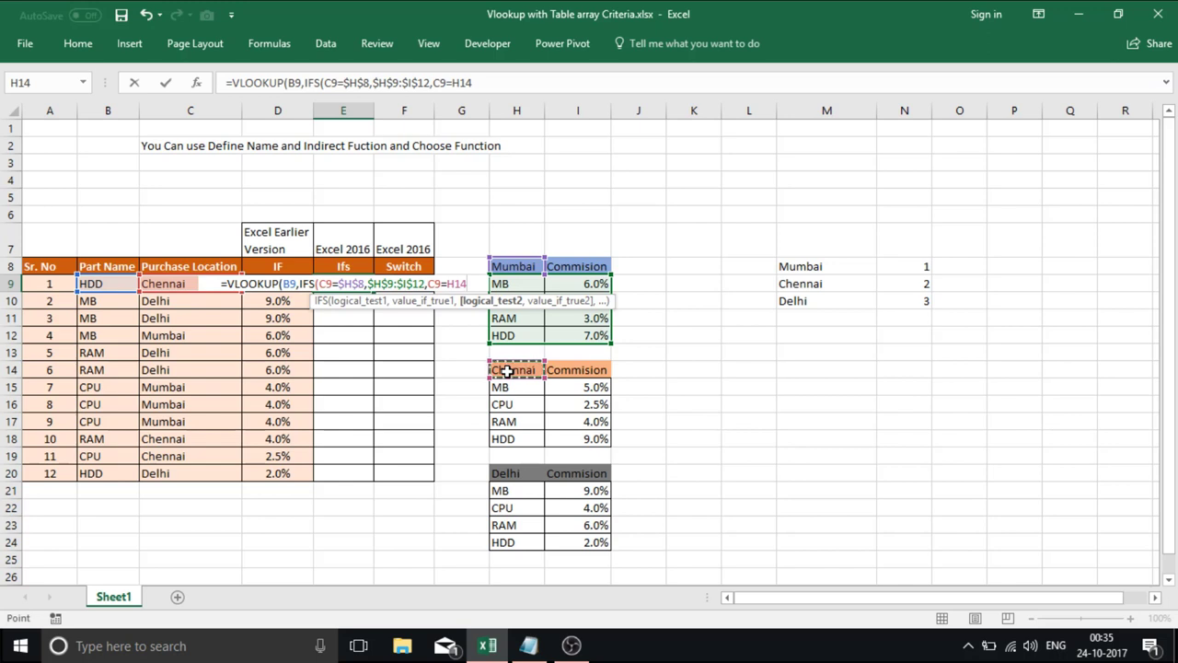
key(F4)
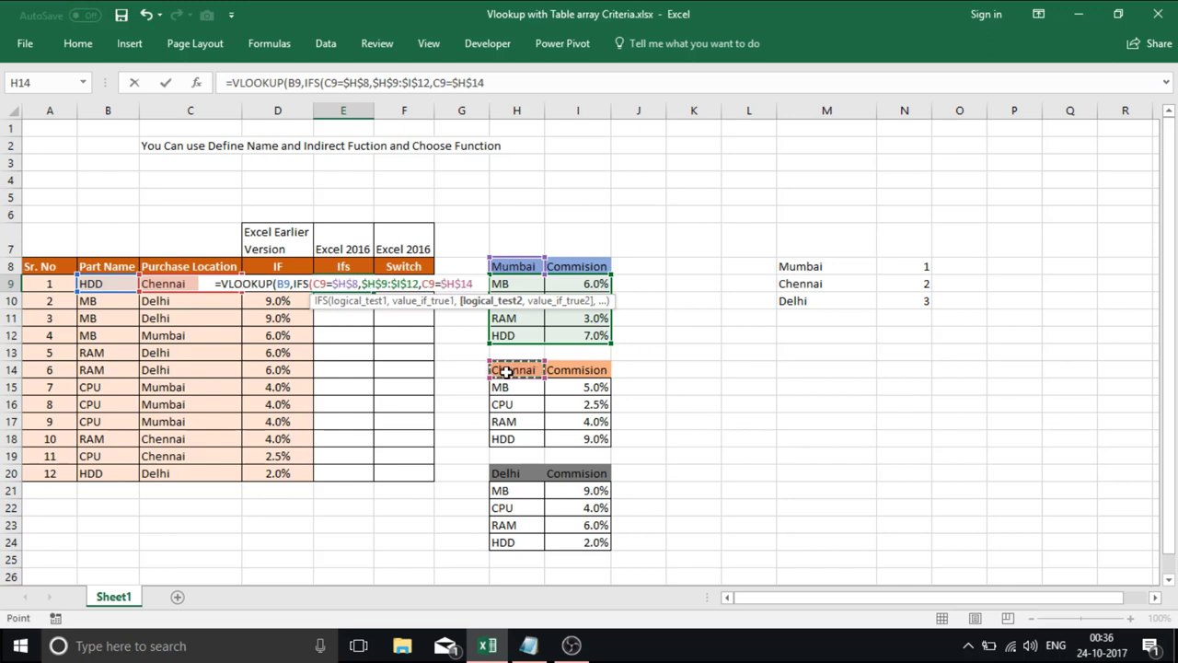
text(,)
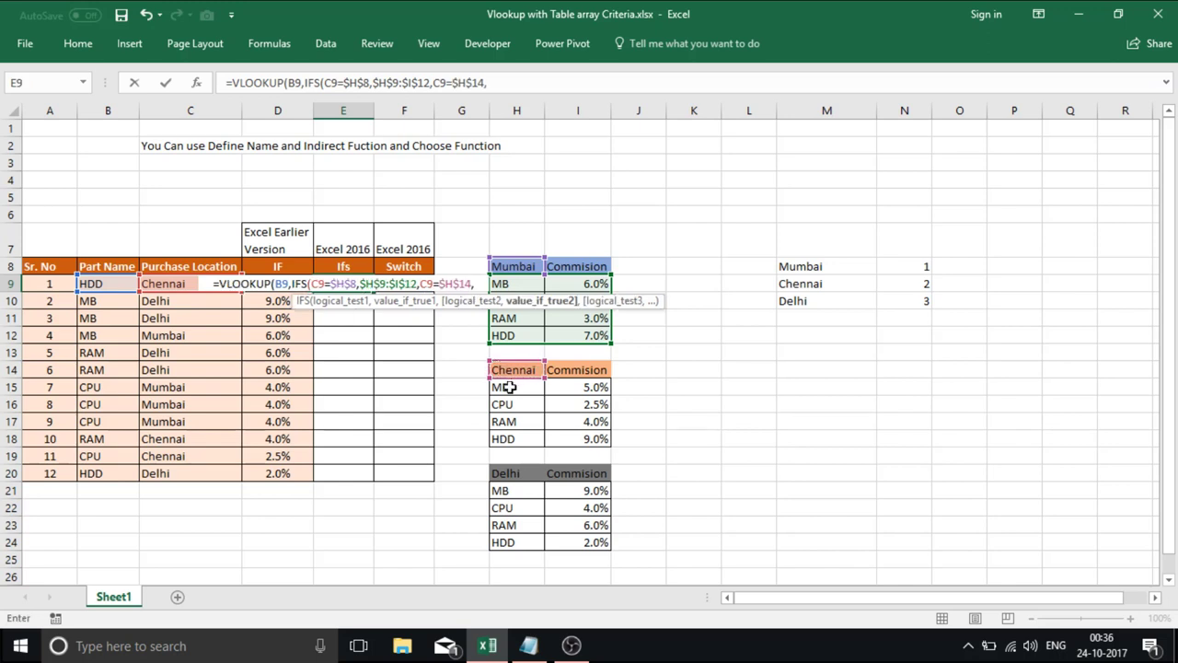
drag(509, 387, 570, 434)
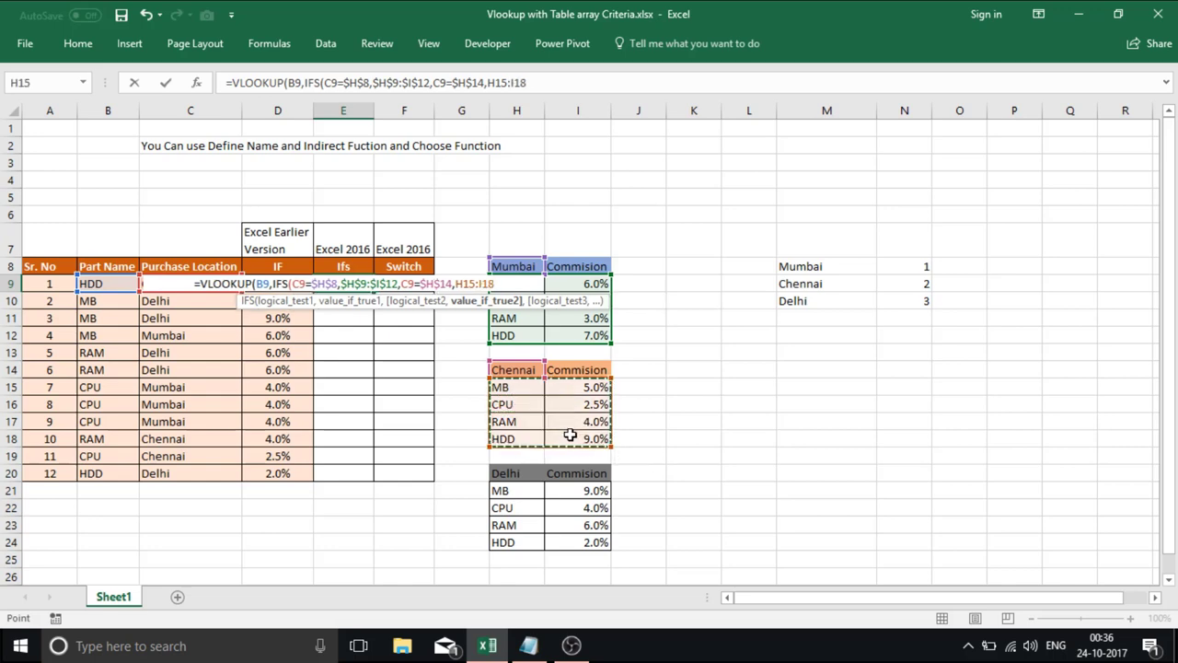
key(super)
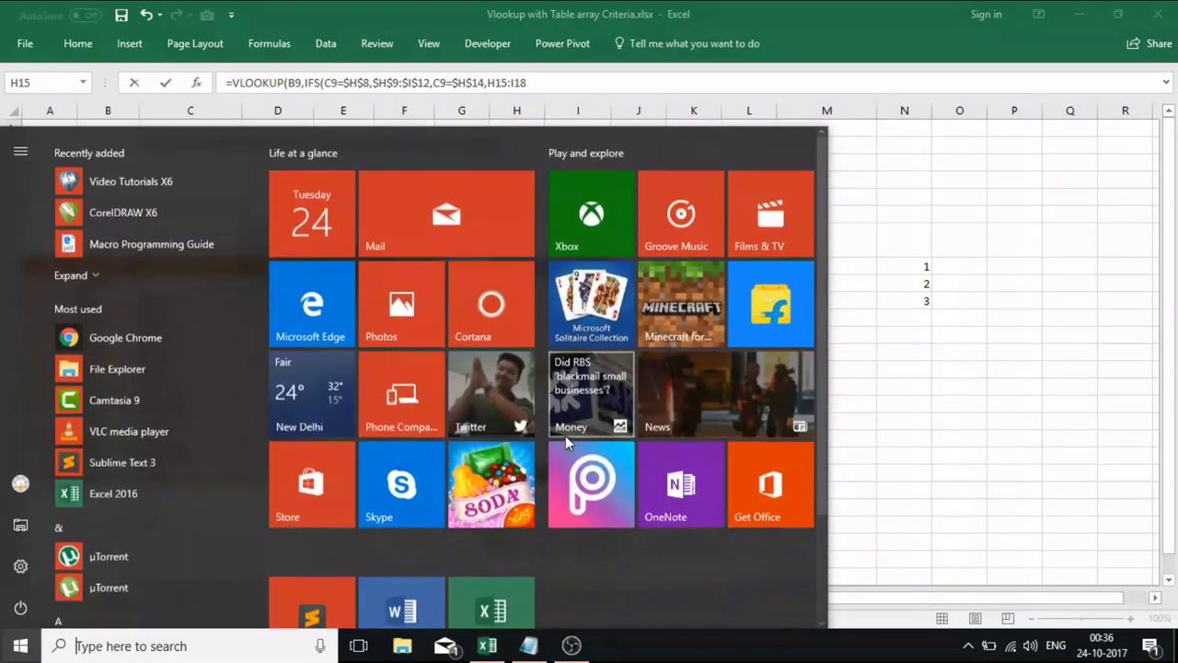
key(Escape)
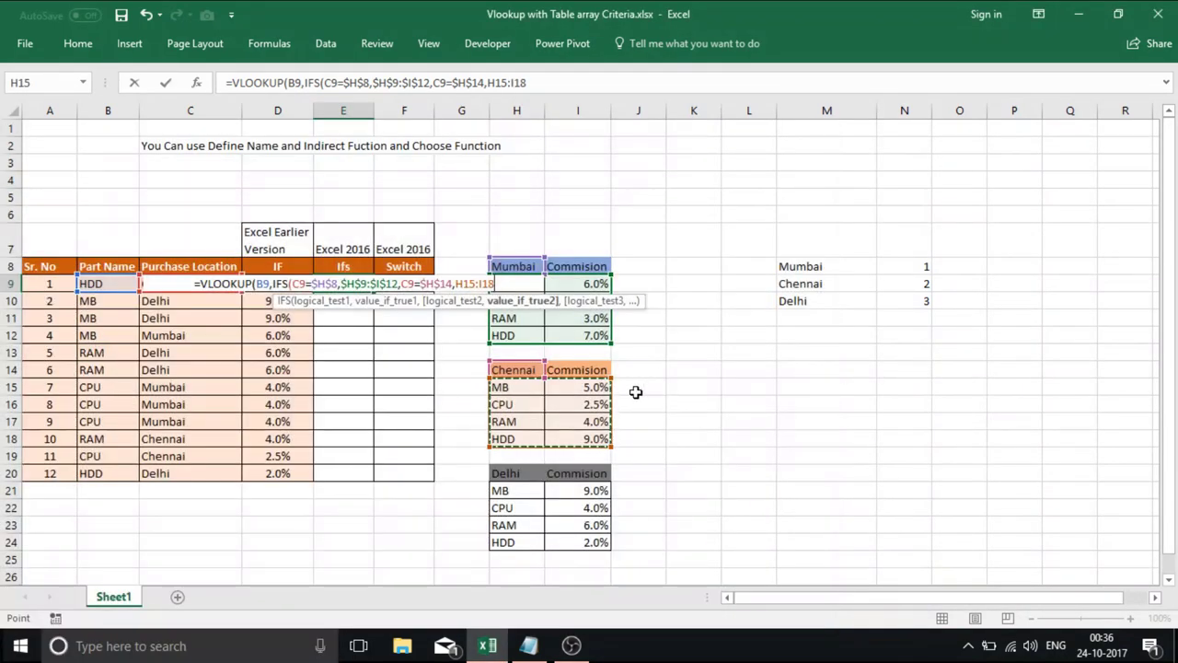
key(F4)
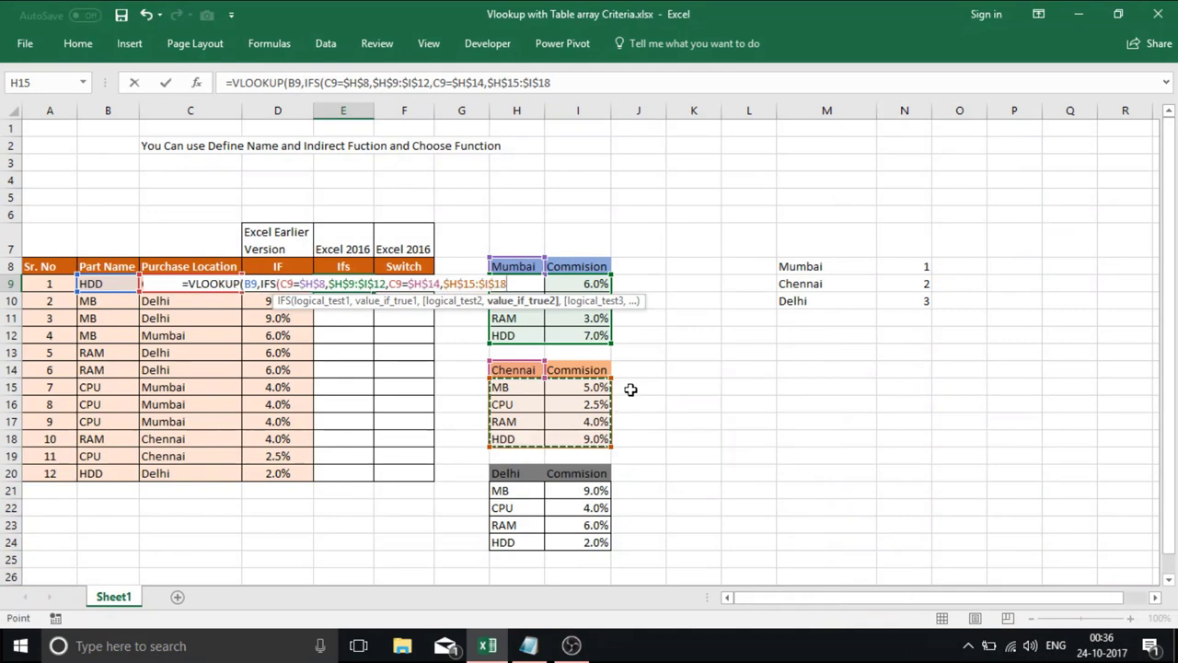
text(,c9=)
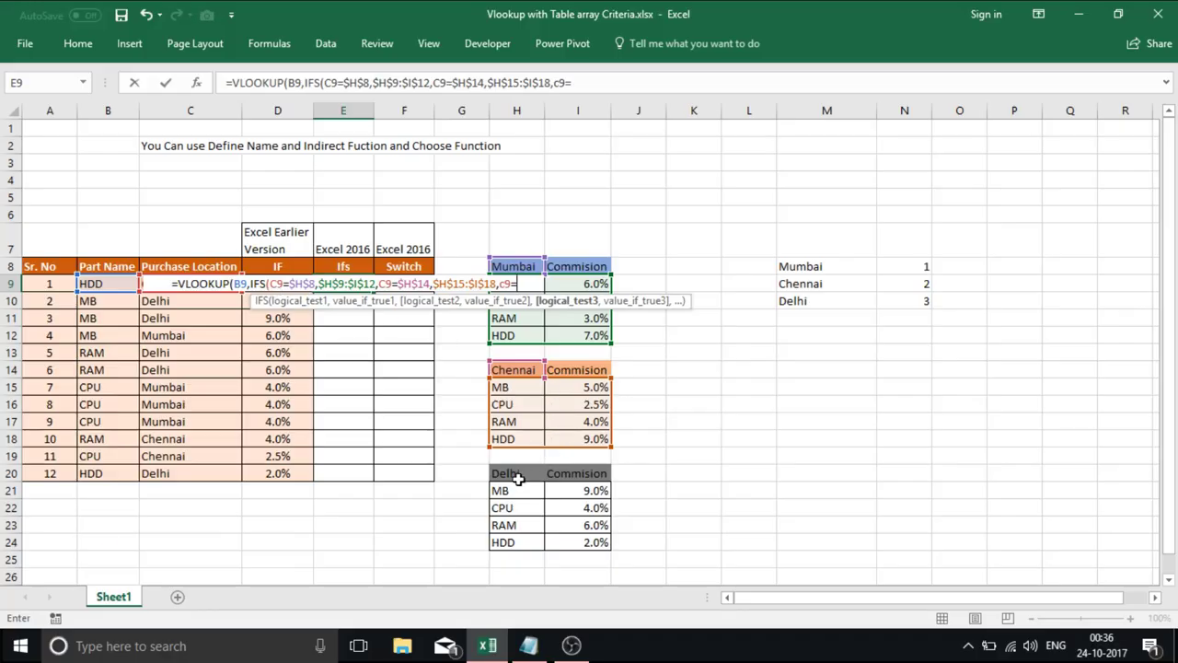
Step: Add the Delhi pair $H$20 → $H$21:$I$24 and close E9's formula with ),2,0
click(515, 477)
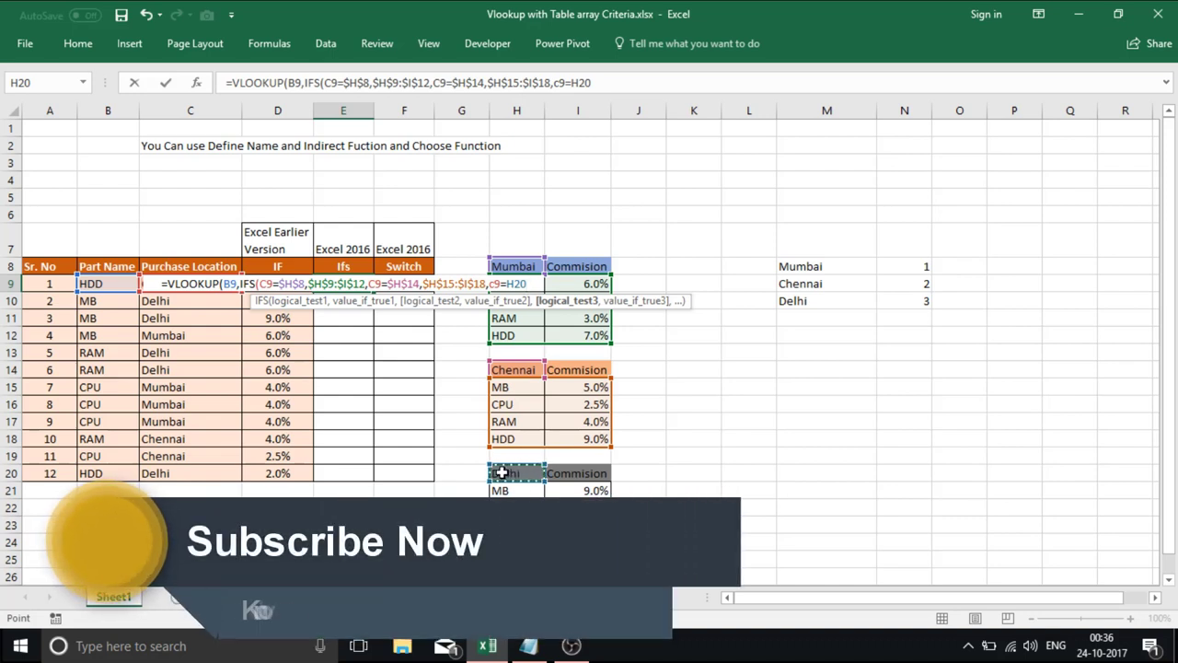
key(F4)
text($H$20,)
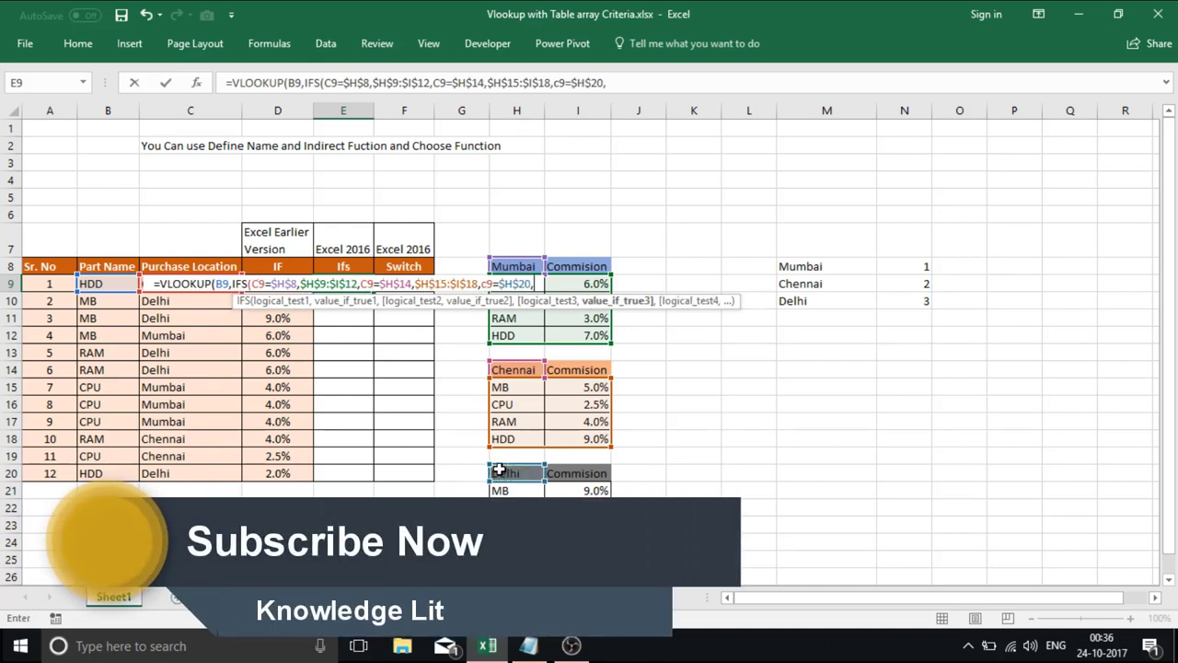
drag(578, 542, 504, 493)
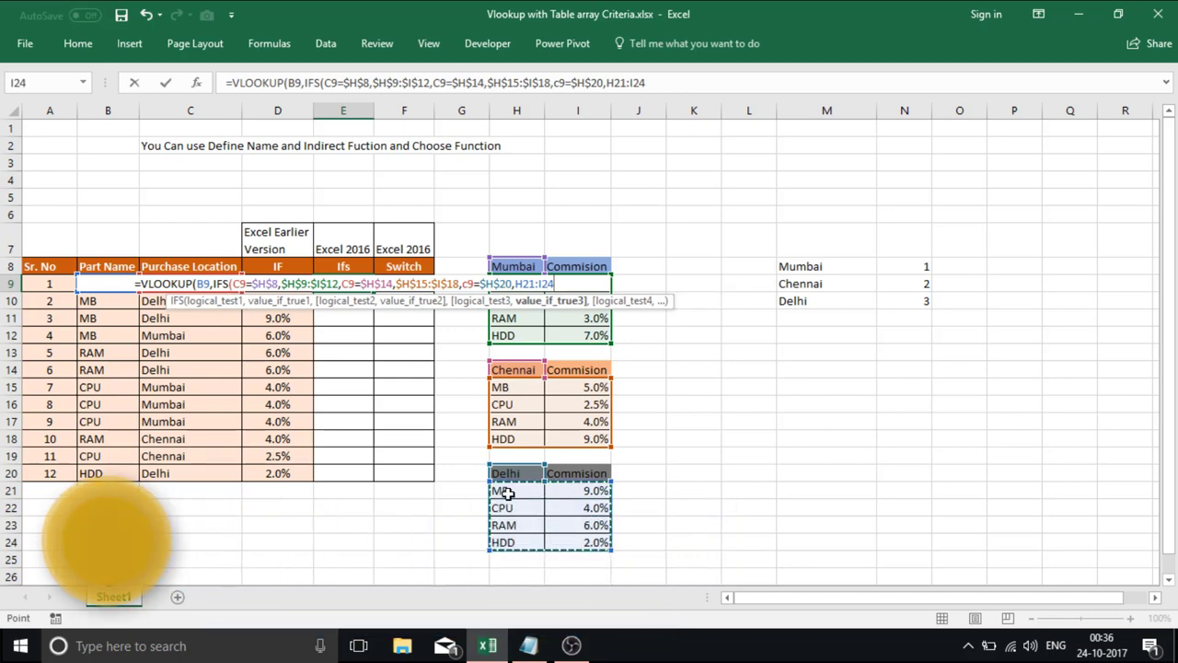
key(F4)
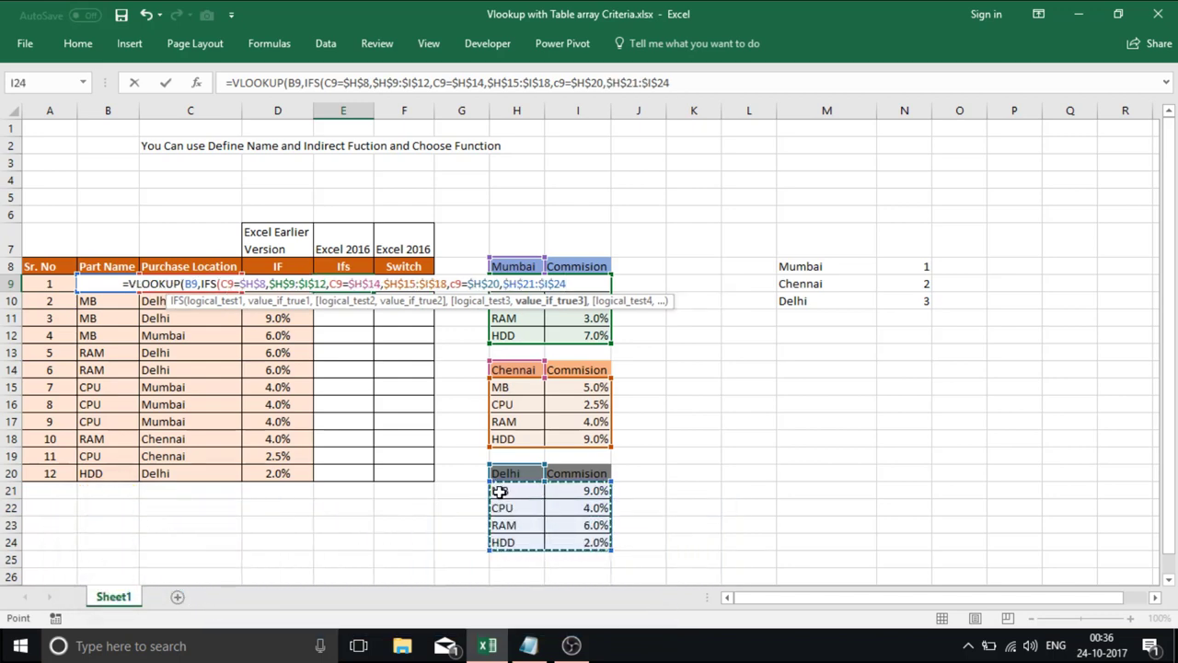
text(),)
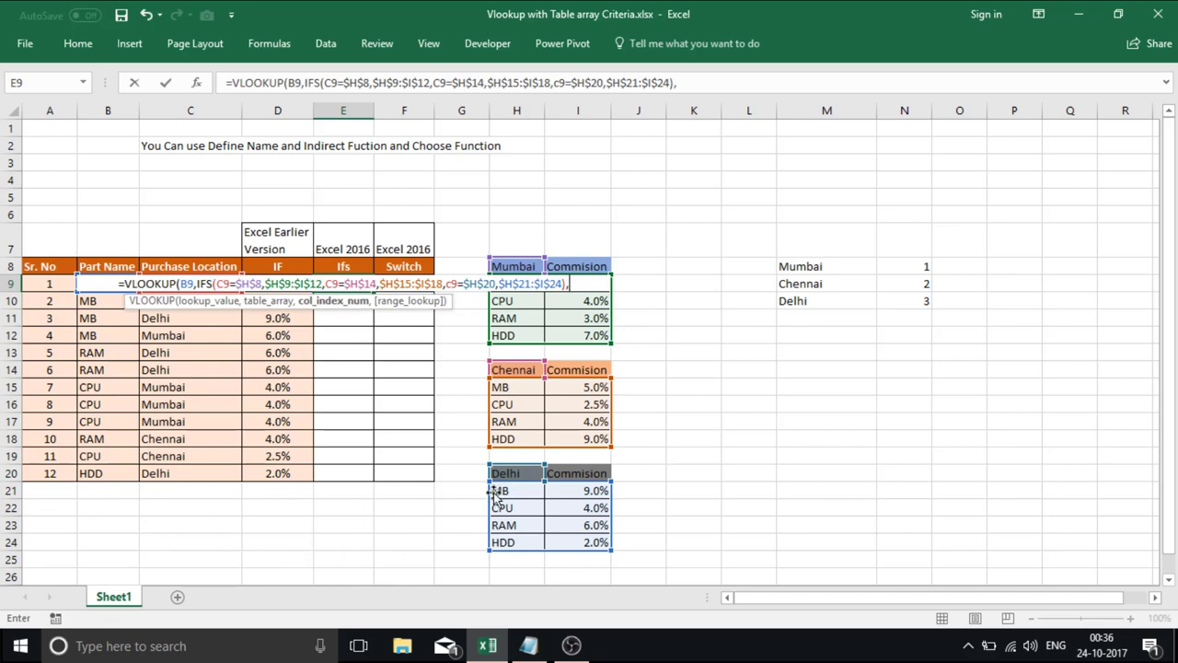
text(2,)
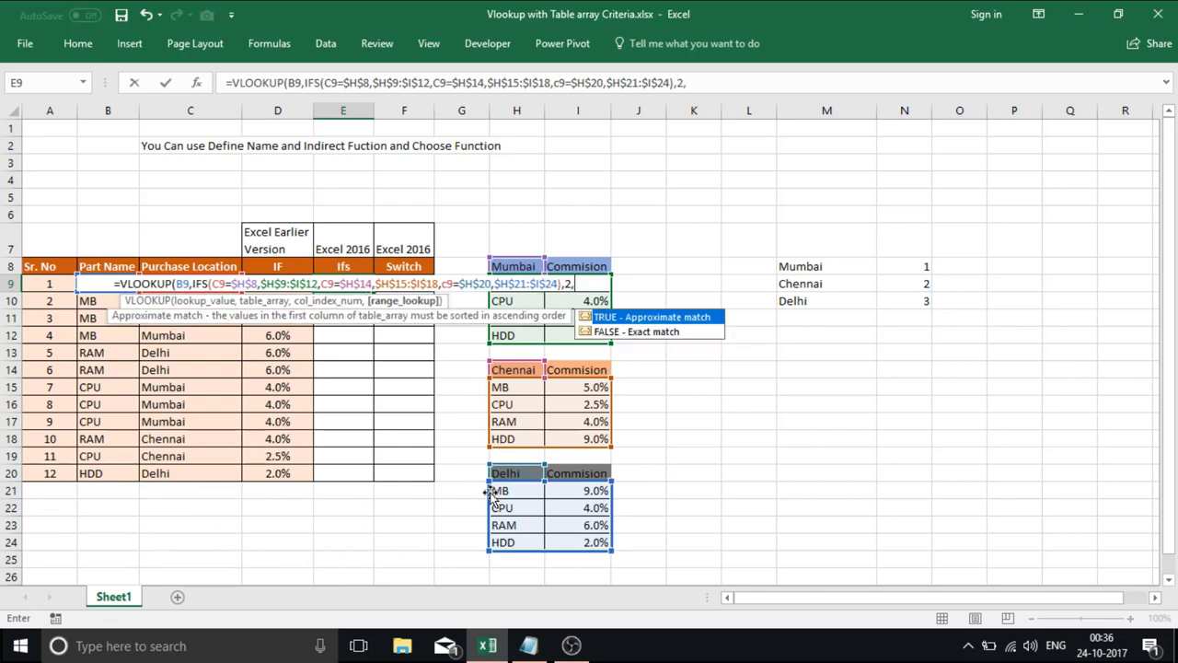
text(0)
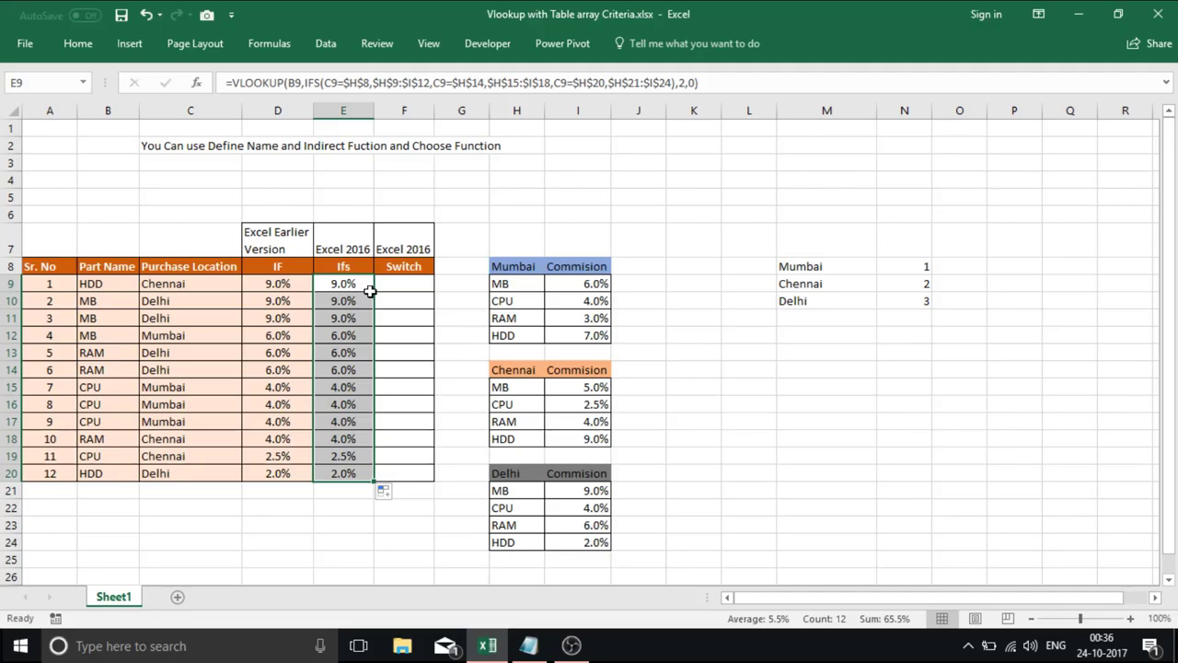
click(395, 283)
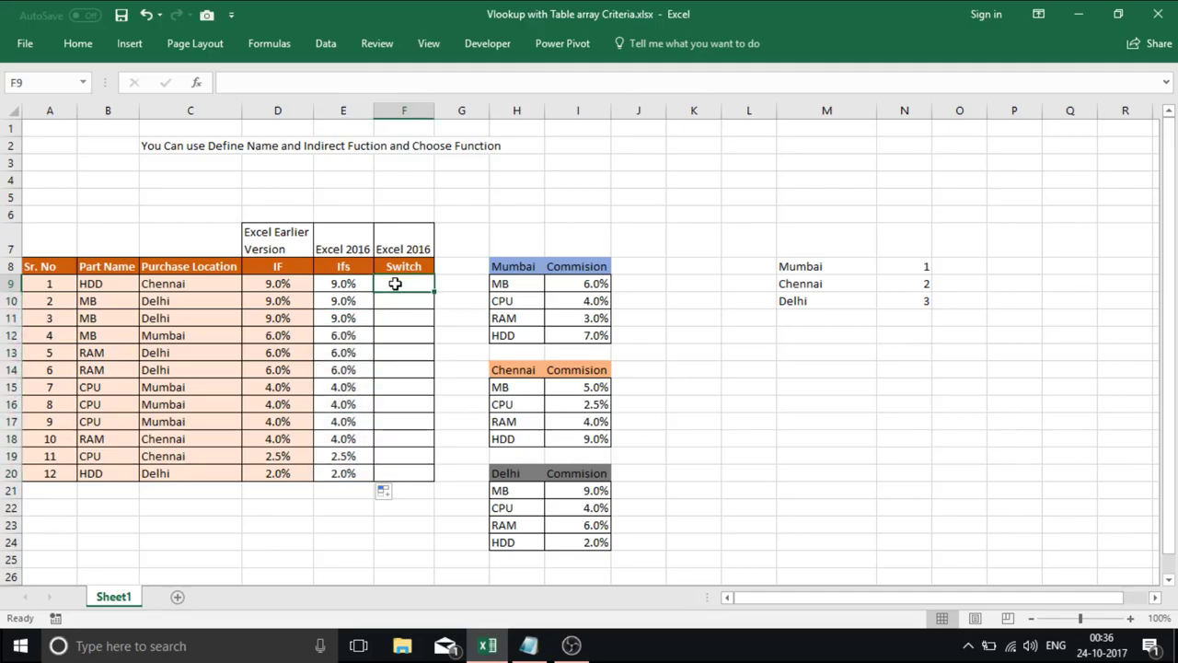
Step: Start F9's formula as =VLOOKUP(B9,SWITCH(
text(=)
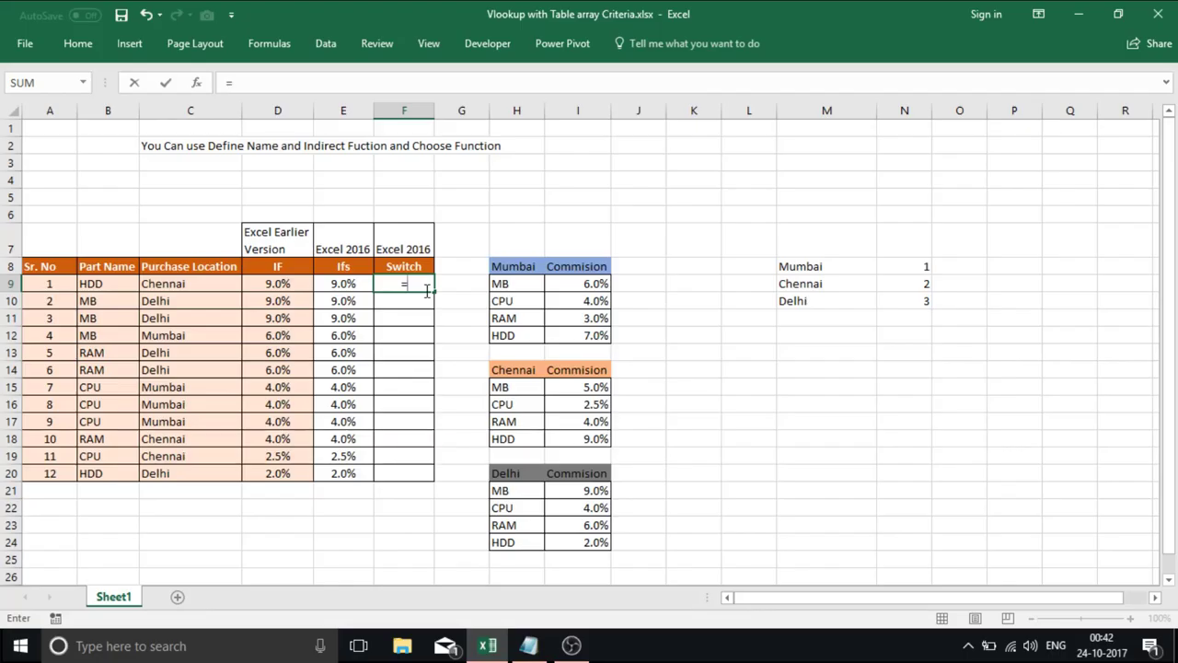
text(v)
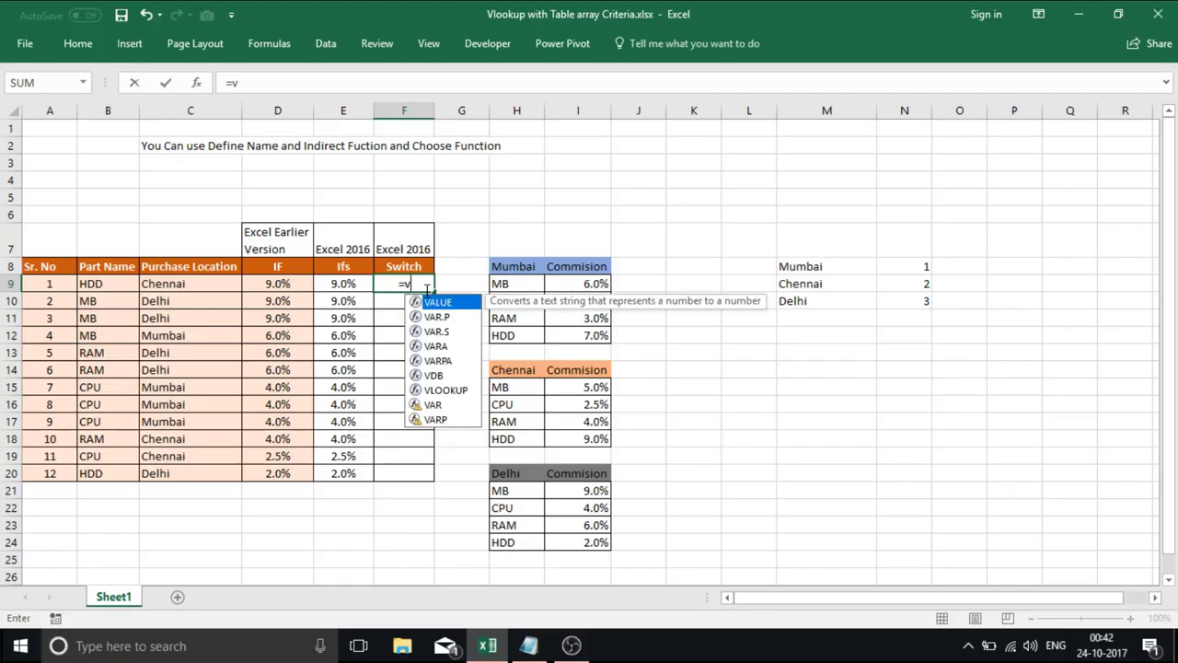
text(lo)
key(Tab)
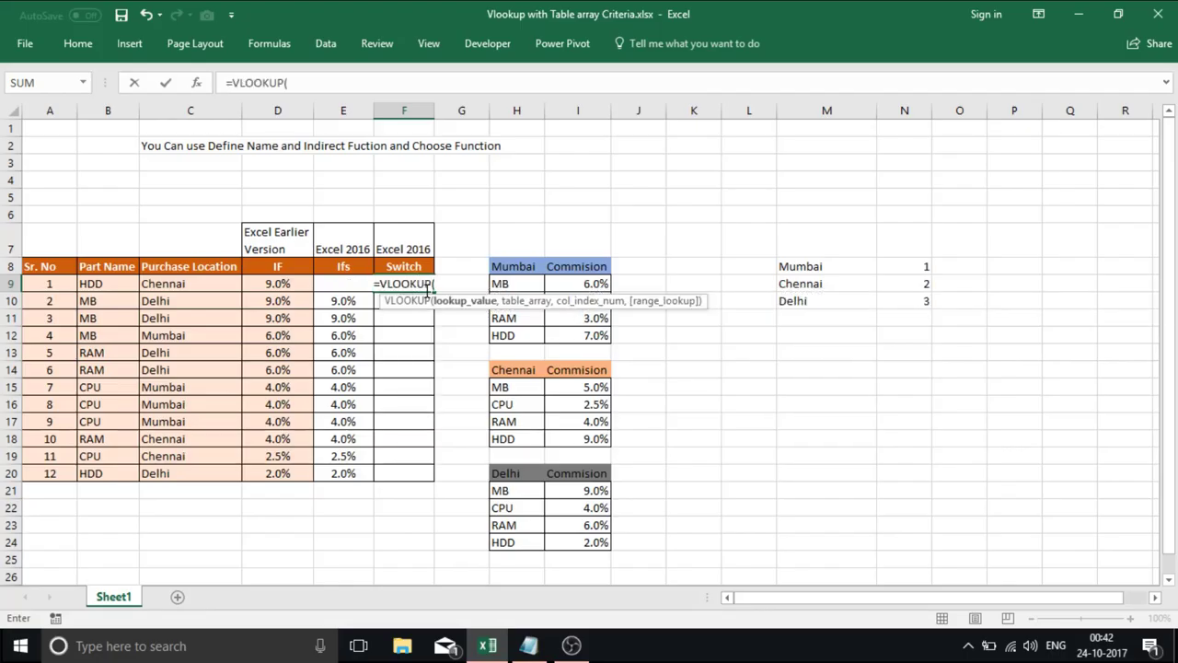
click(96, 288)
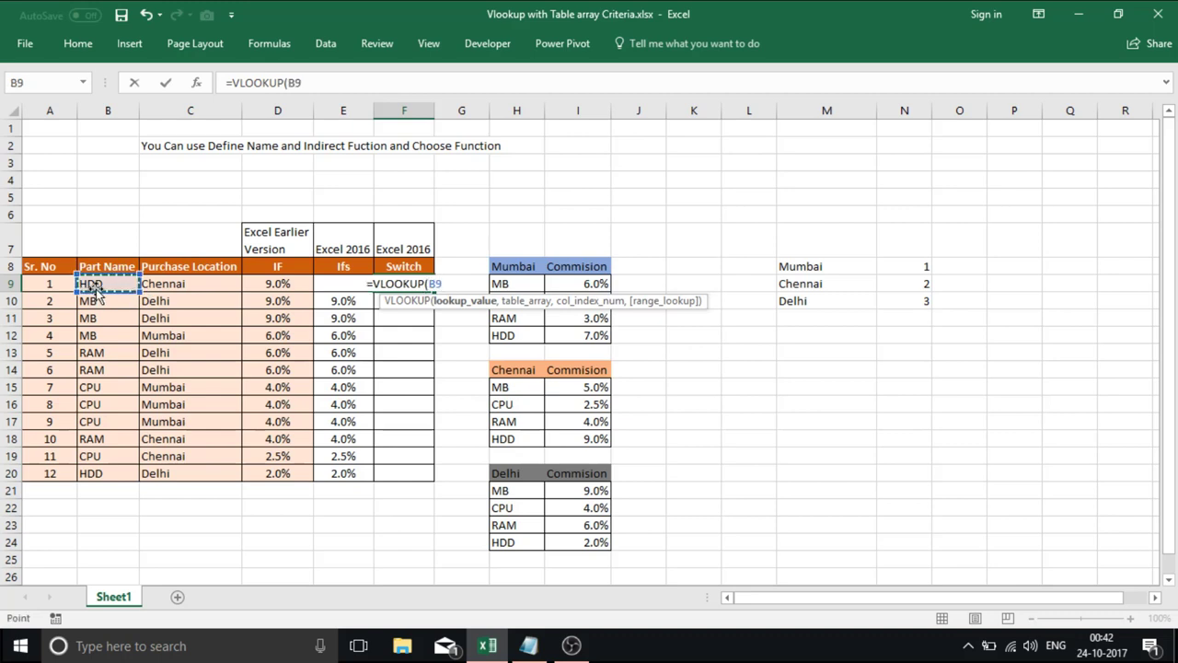
text(,)
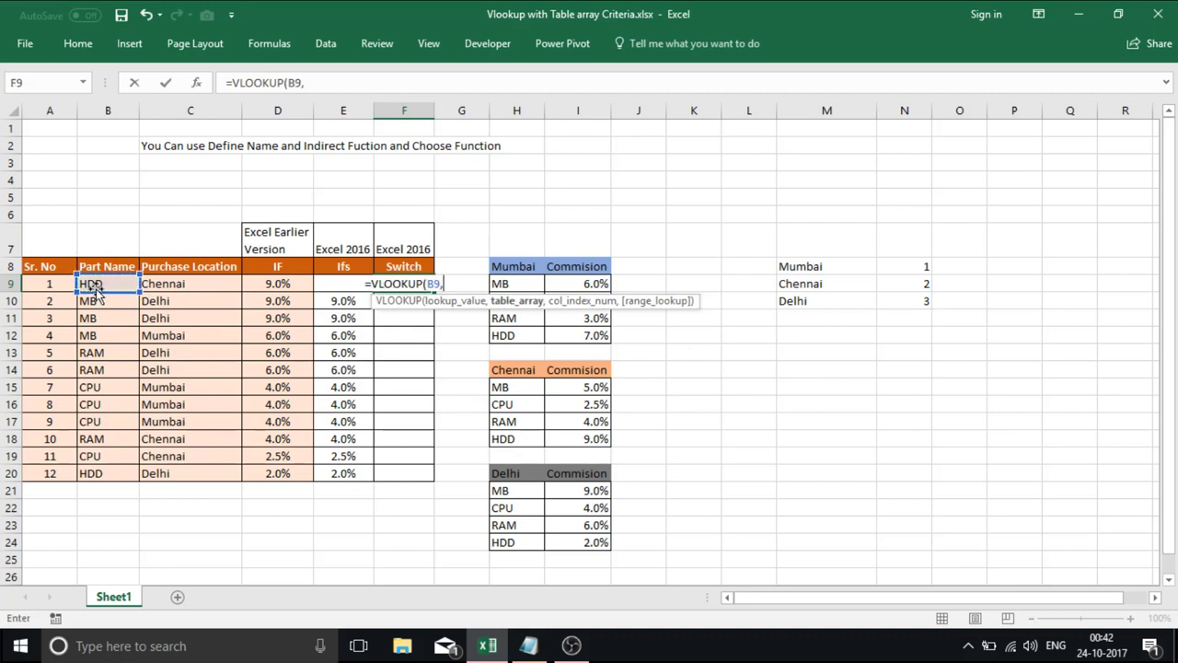
text(swi)
key(Tab)
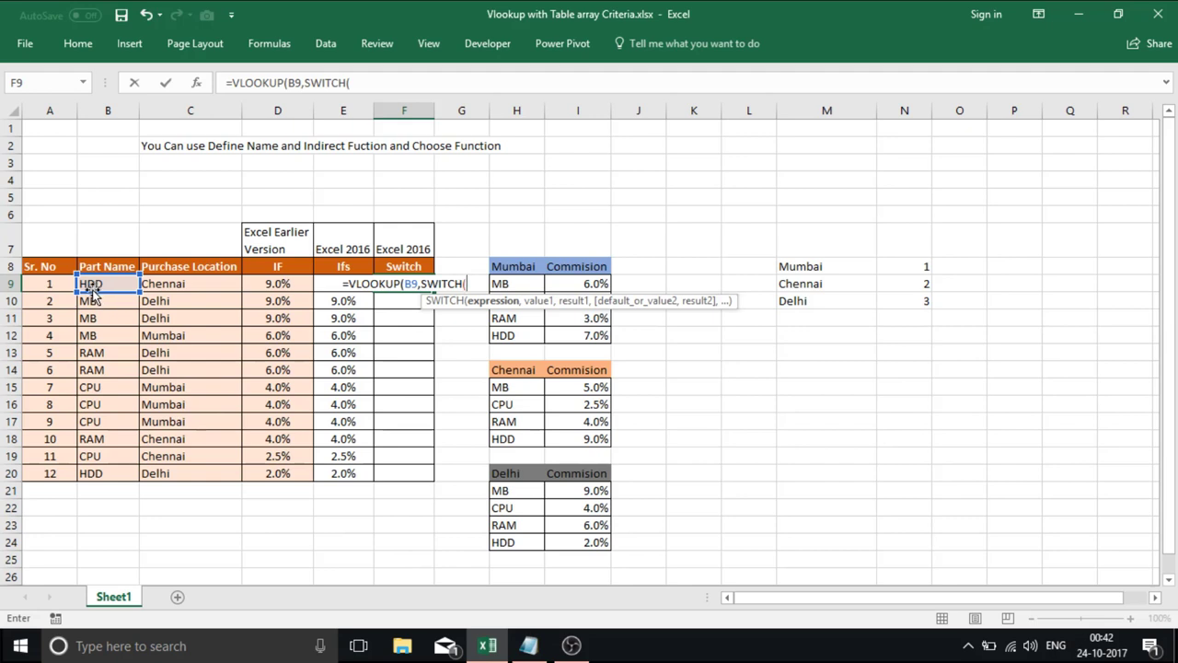
Step: Make SWITCH evaluate C9 and map $H$8 to the Mumbai table $H$9:$I$12
click(189, 286)
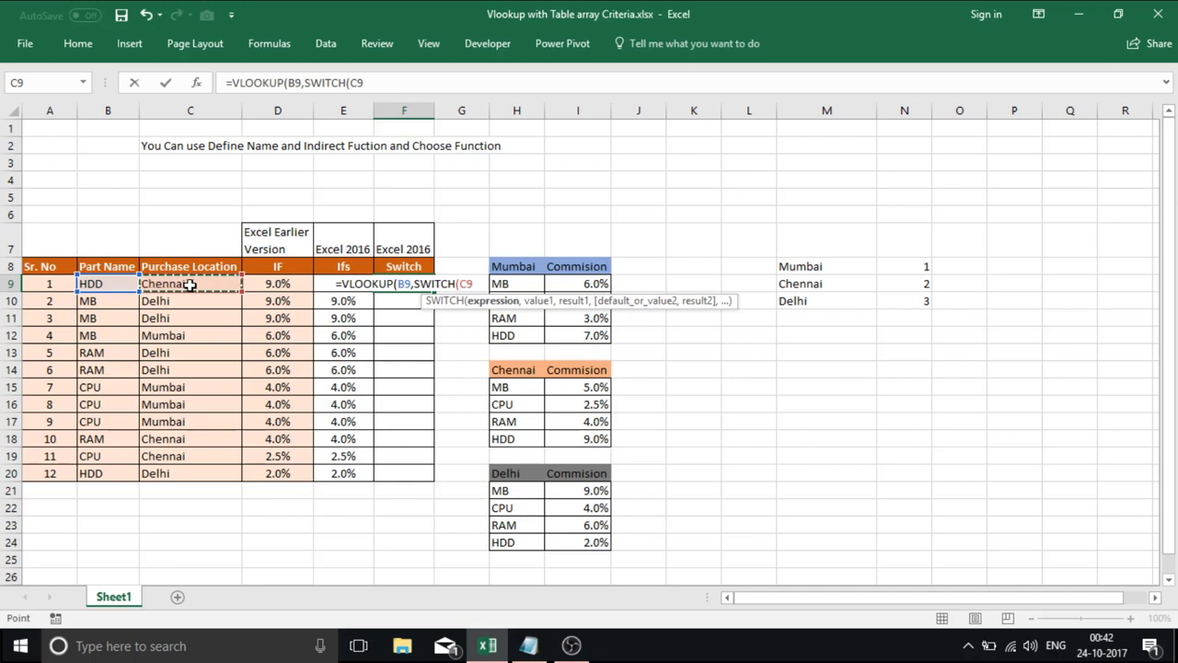
text(,)
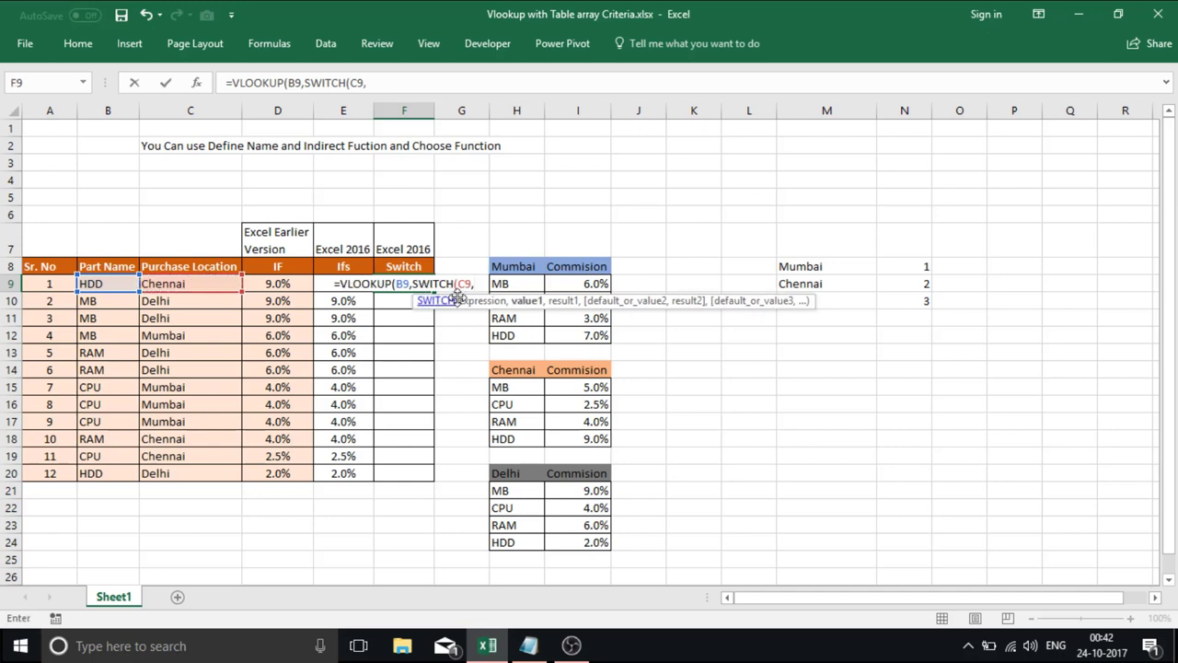
click(517, 266)
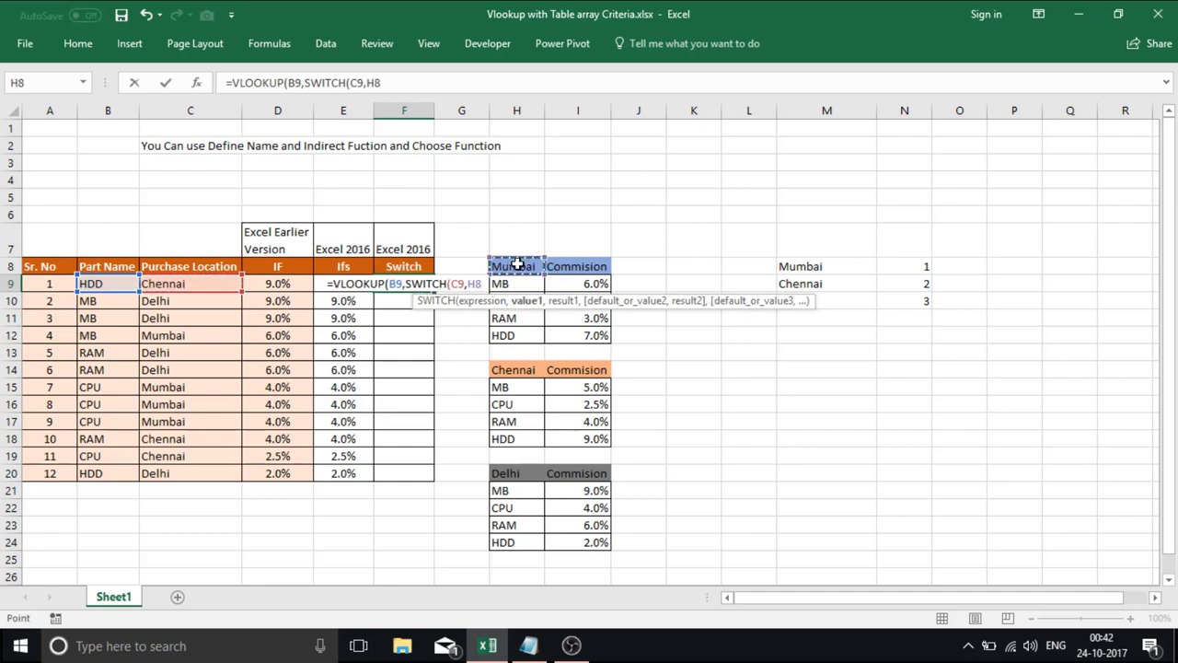
key(F4)
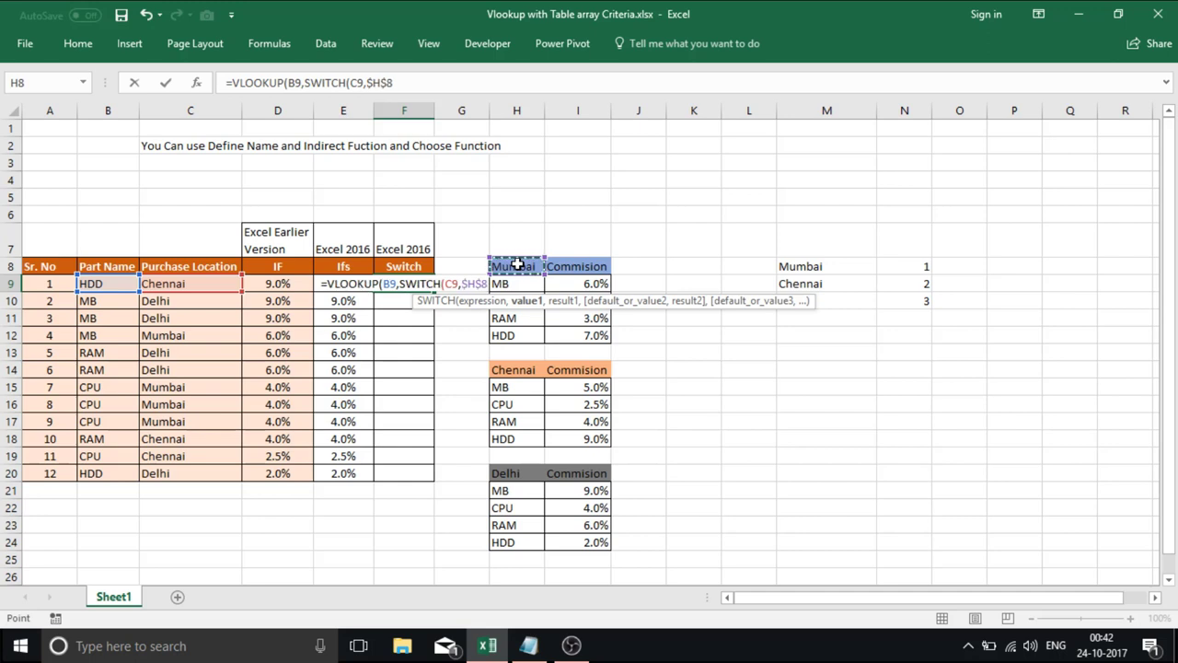
text(,)
drag(599, 334, 526, 281)
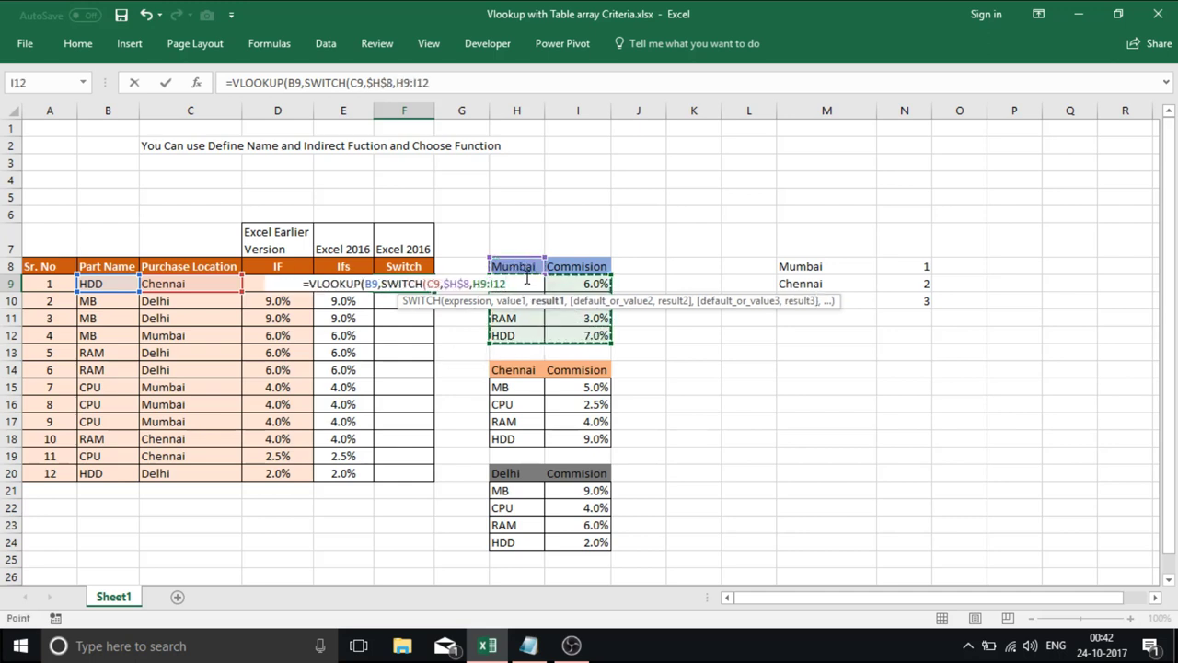
key(F4)
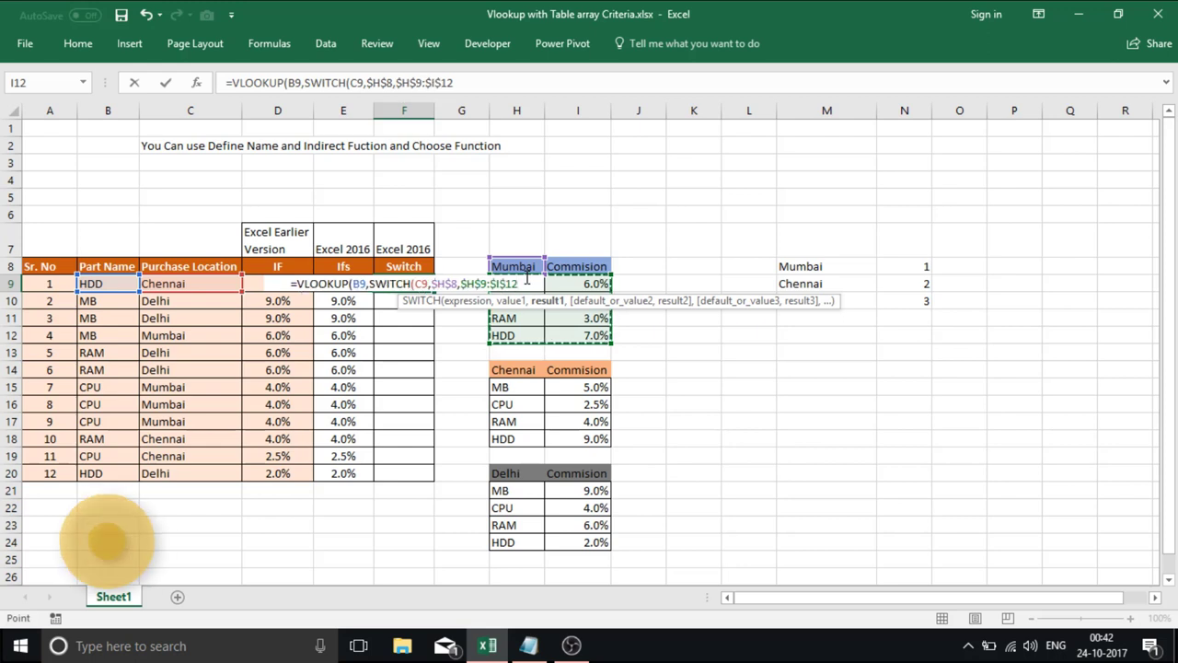
Step: Map the Chennai header $H$14 to its table $H$15:$I$18 in the SWITCH
text(,)
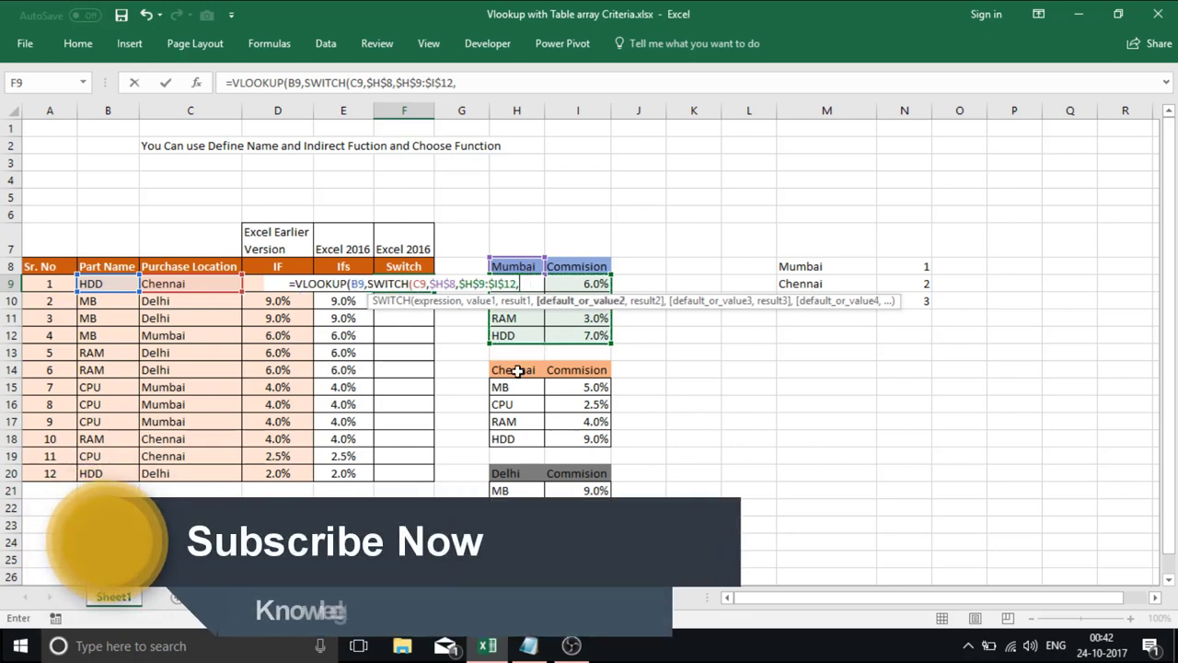
click(518, 370)
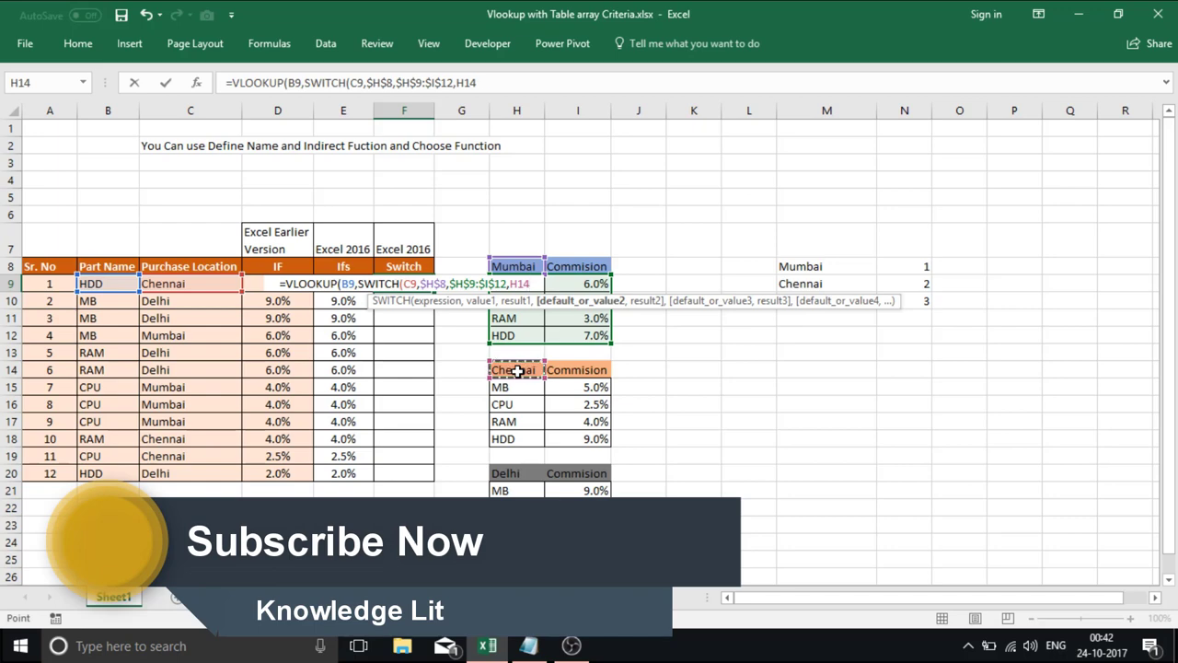
key(F4)
text($H$14,)
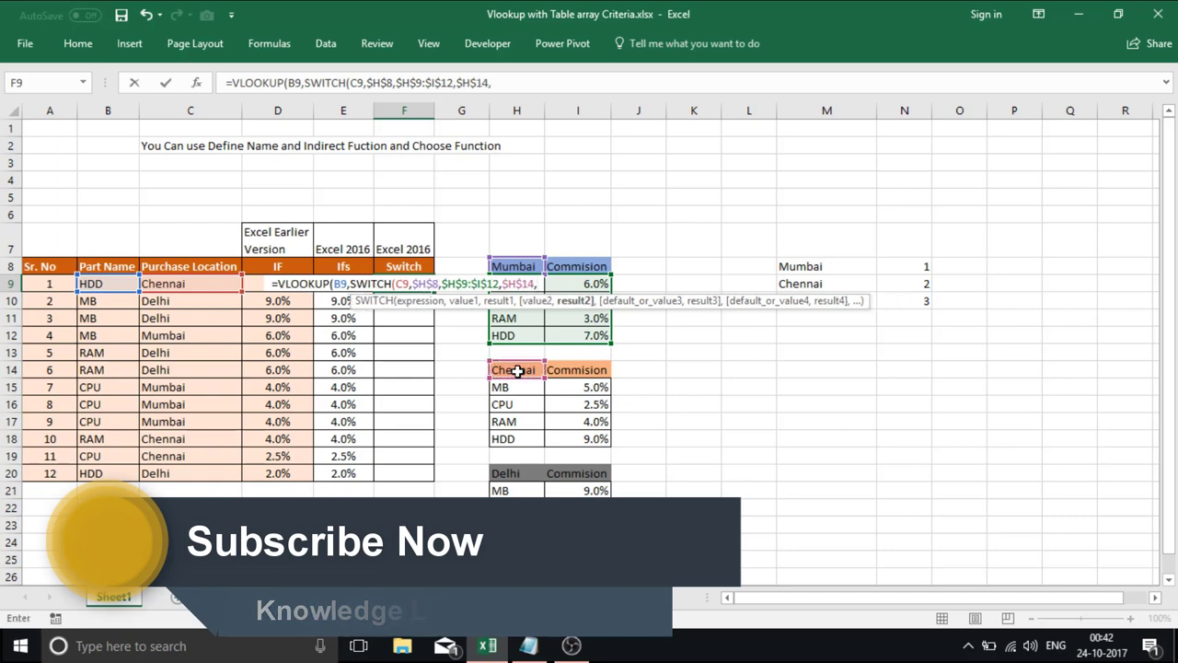
drag(589, 438, 529, 387)
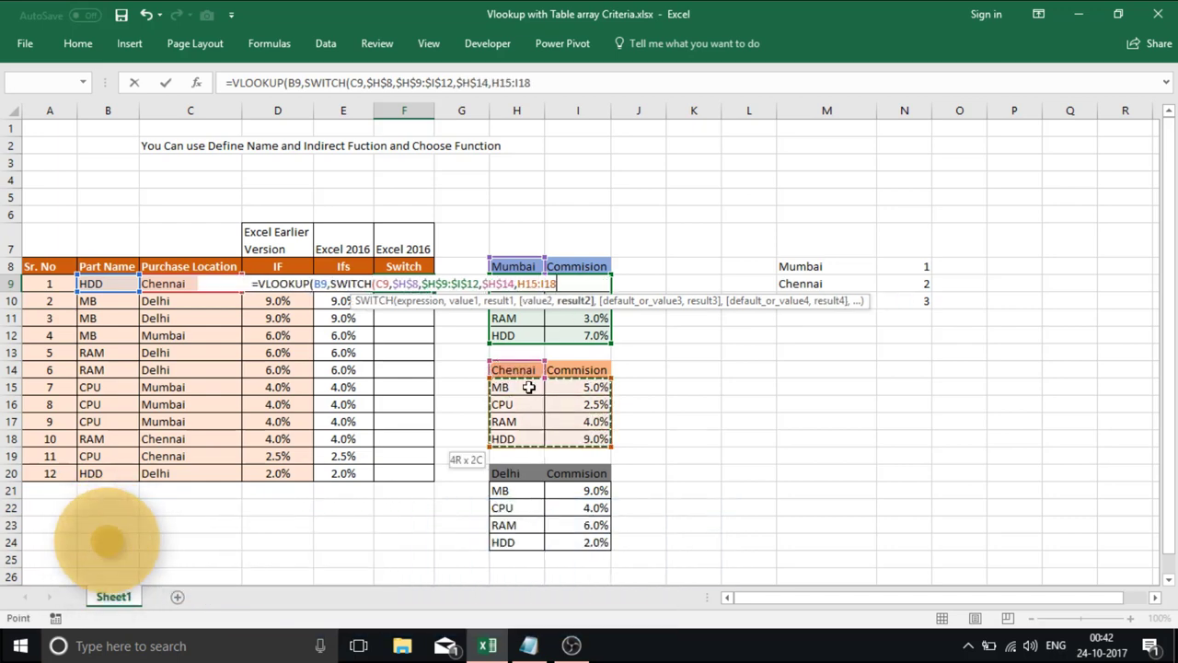
key(F4)
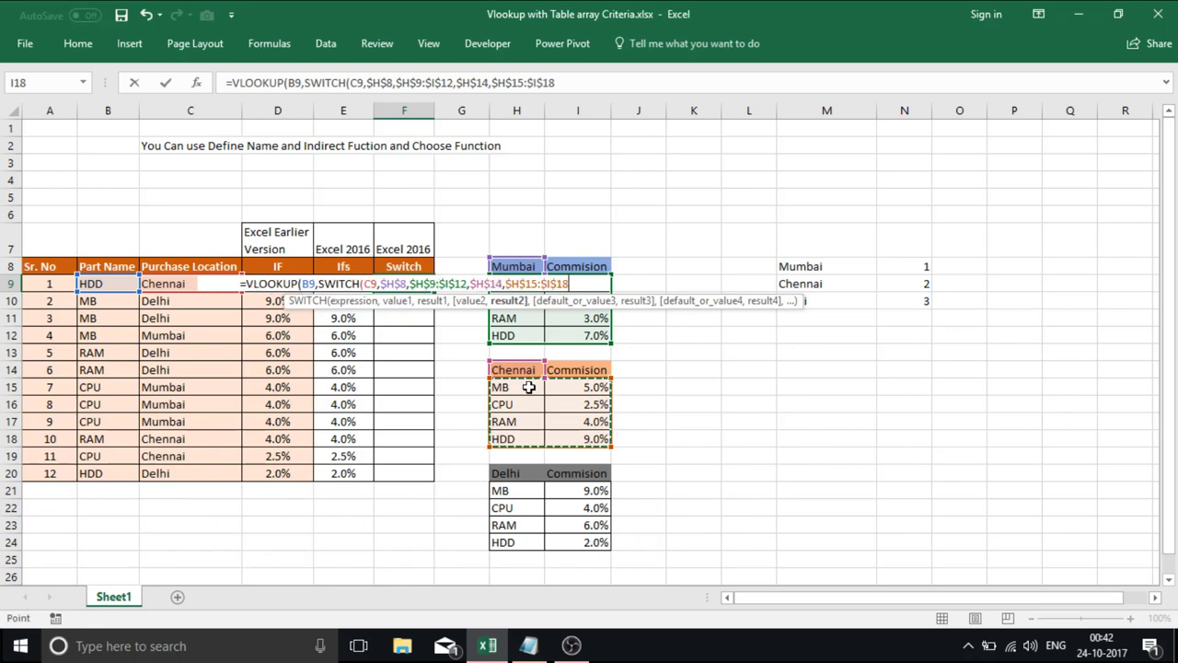
text(,)
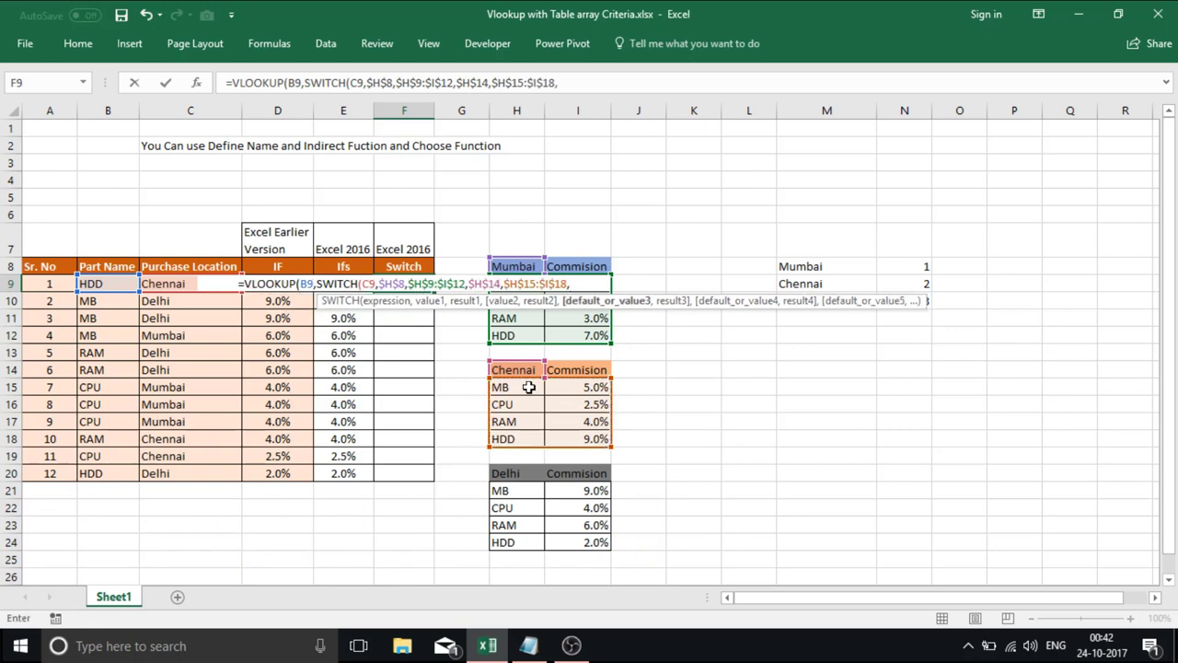
Step: Map Delhi $H$20 to $H$21:$I$24, close with ),2,0) and enter the F9 formula
click(510, 470)
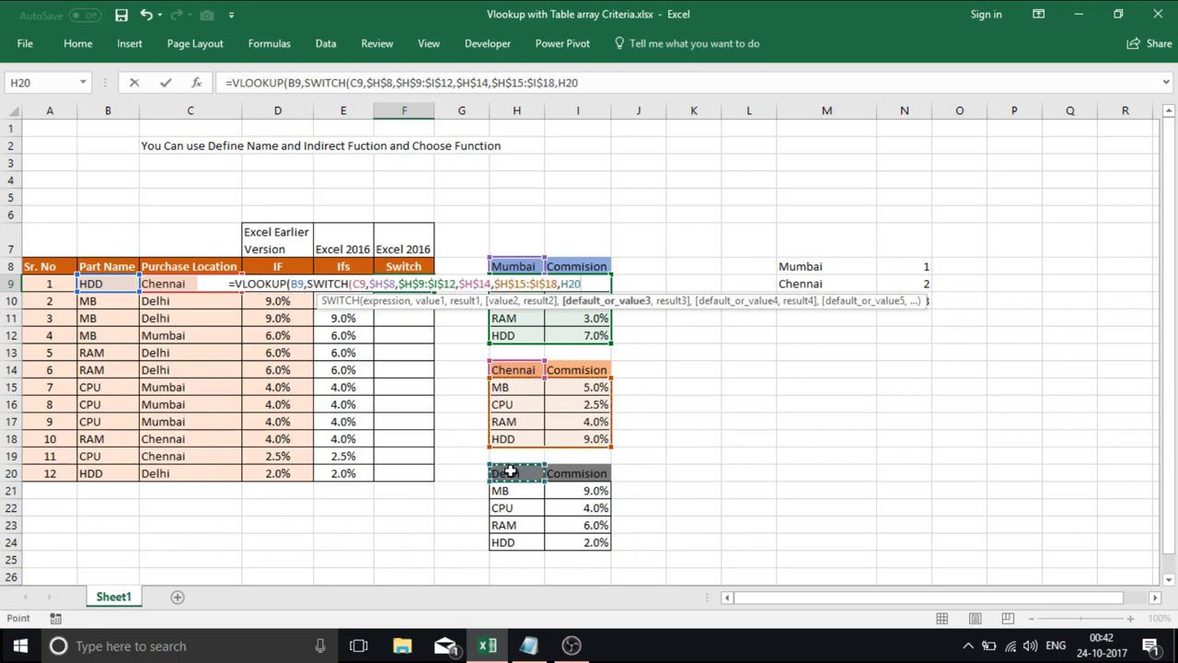
key(F4)
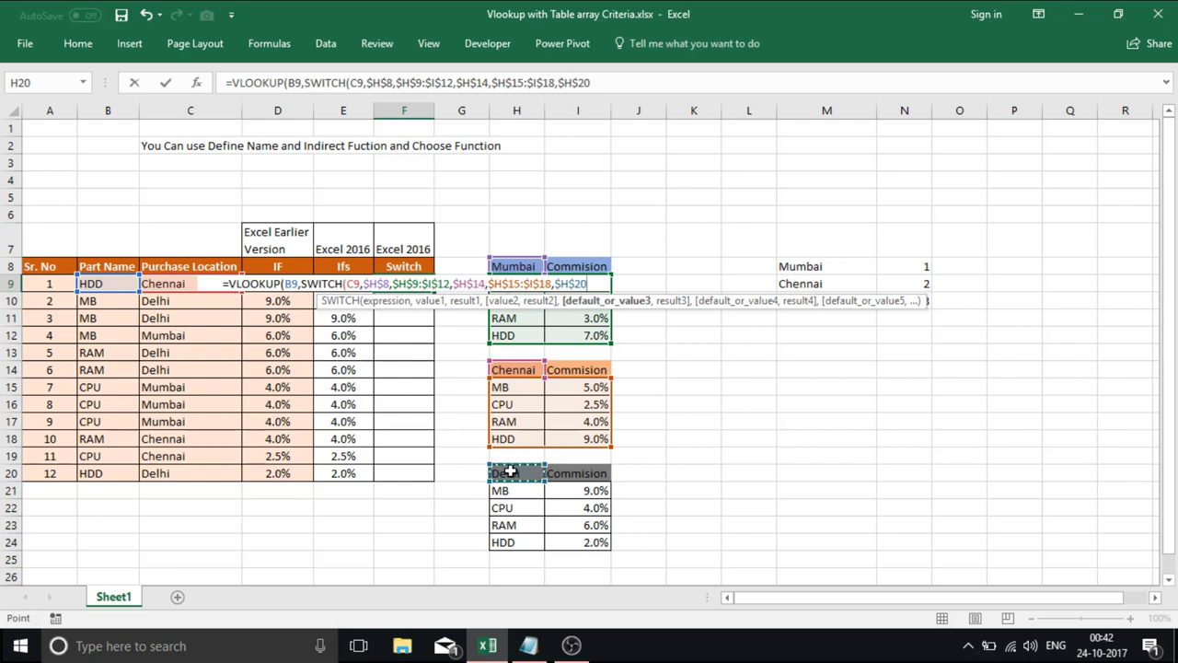
text(,)
drag(570, 541, 515, 488)
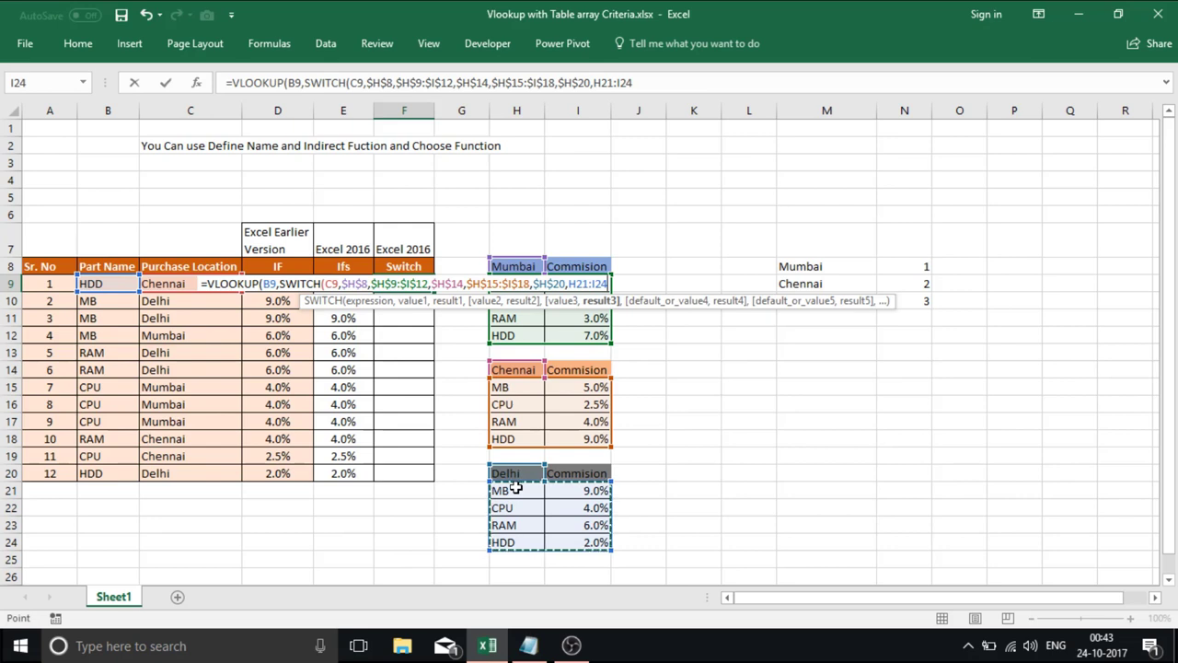
key(F4)
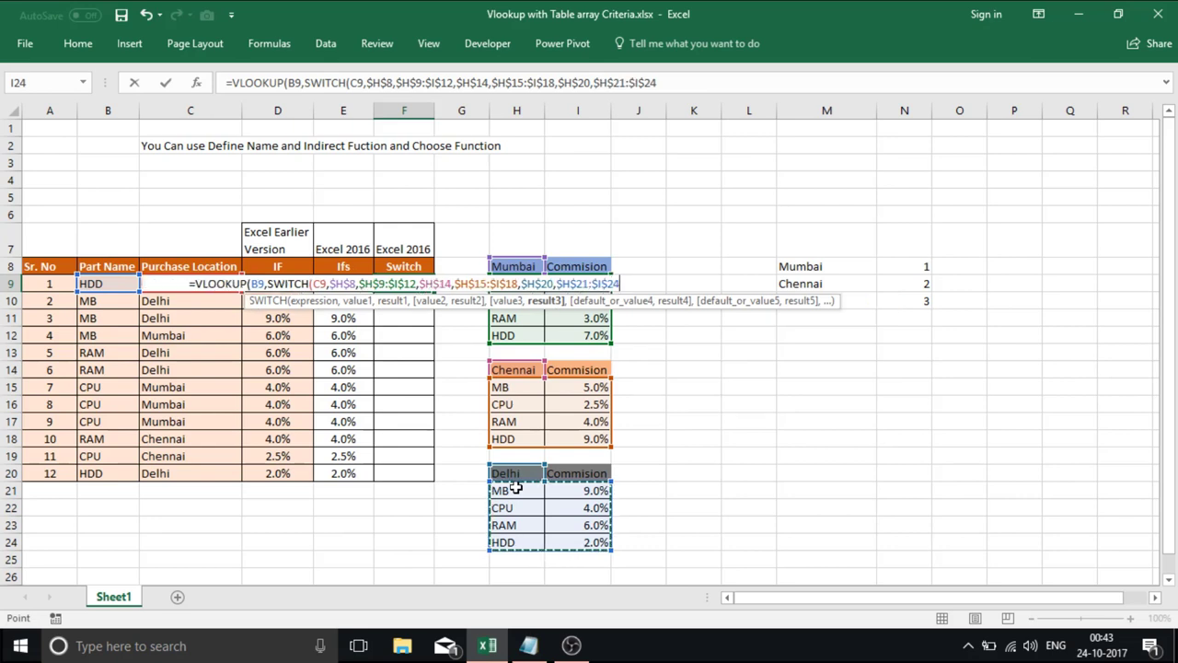
text())
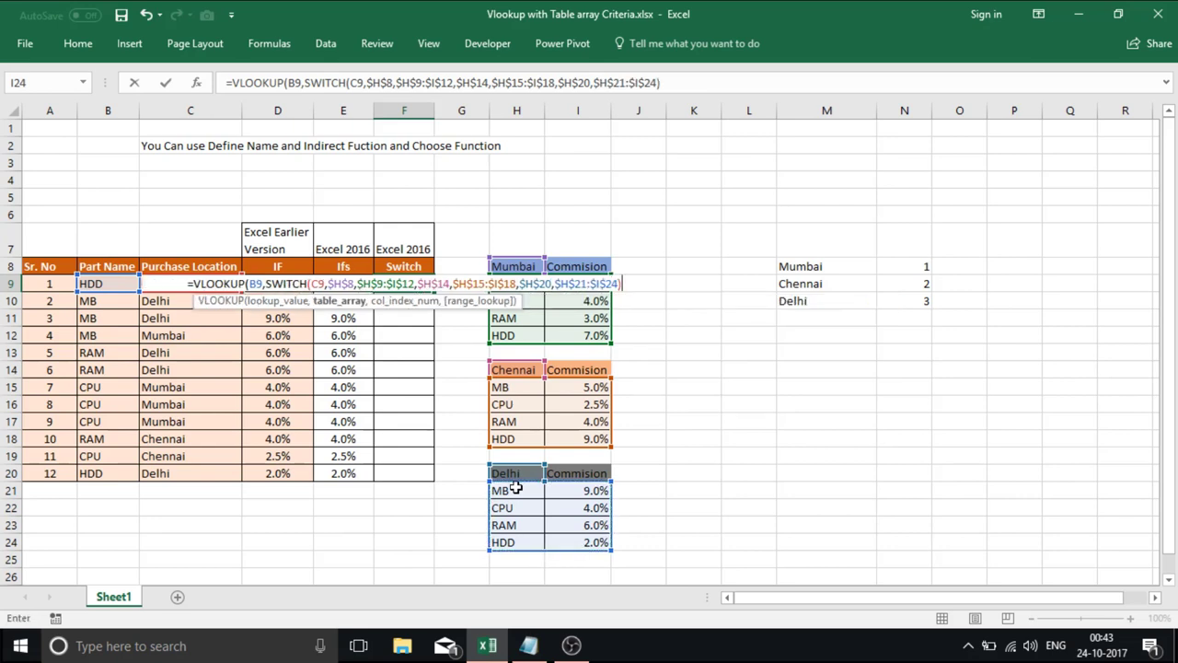
text(,2)
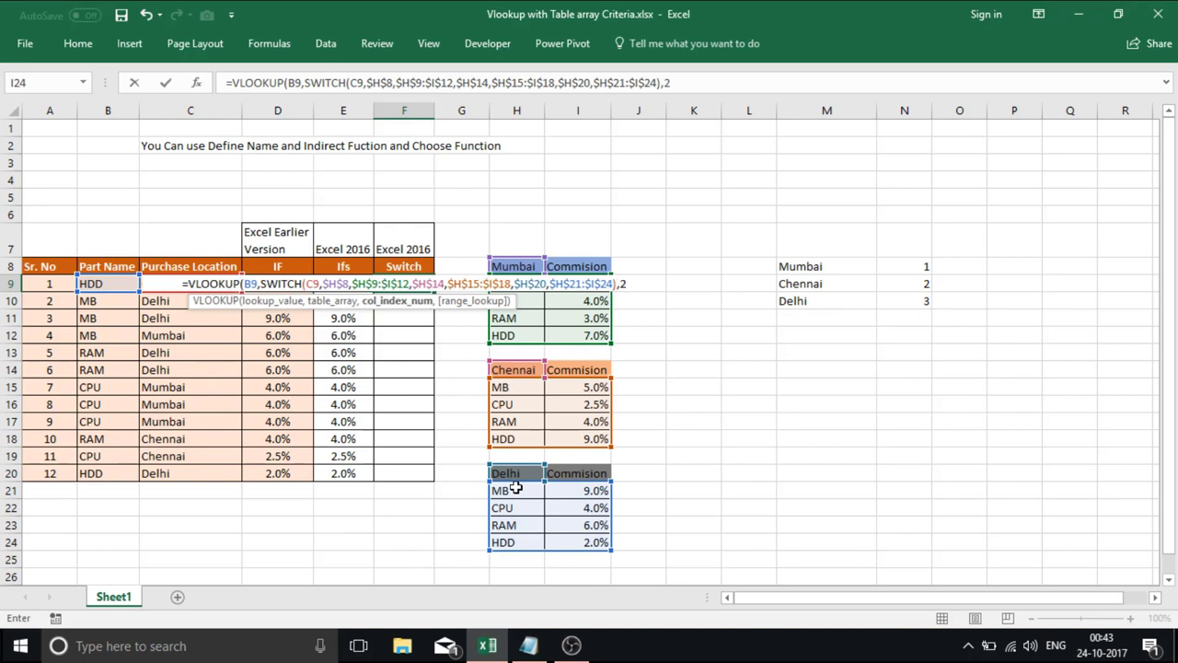
text(,)
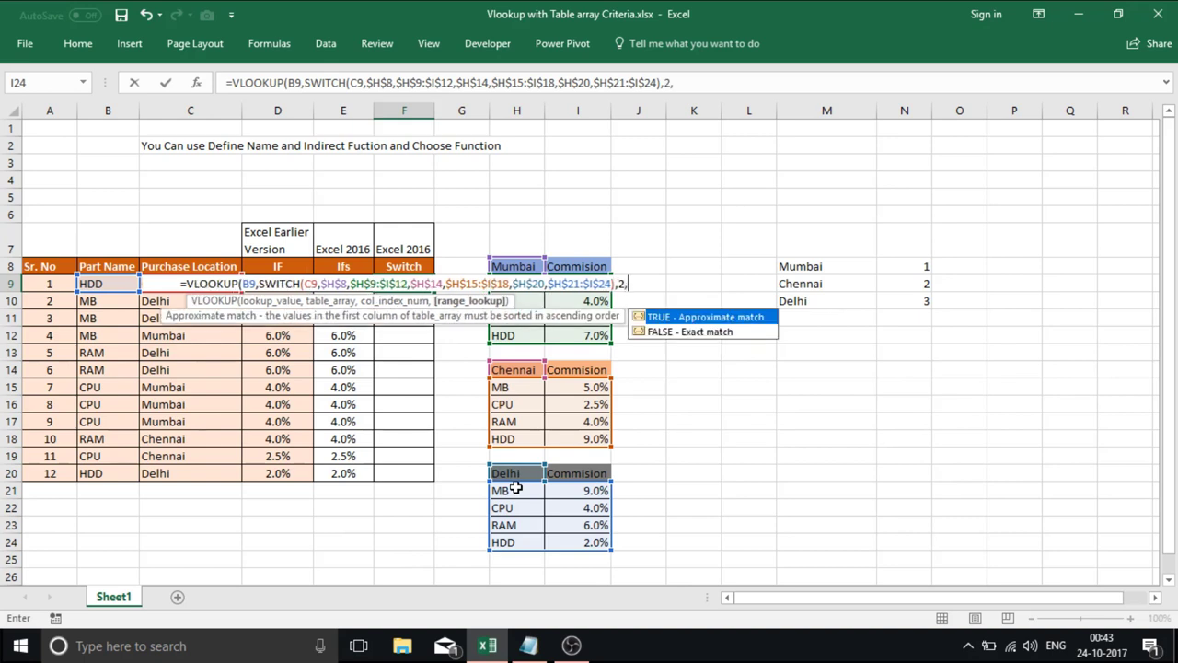
text(0))
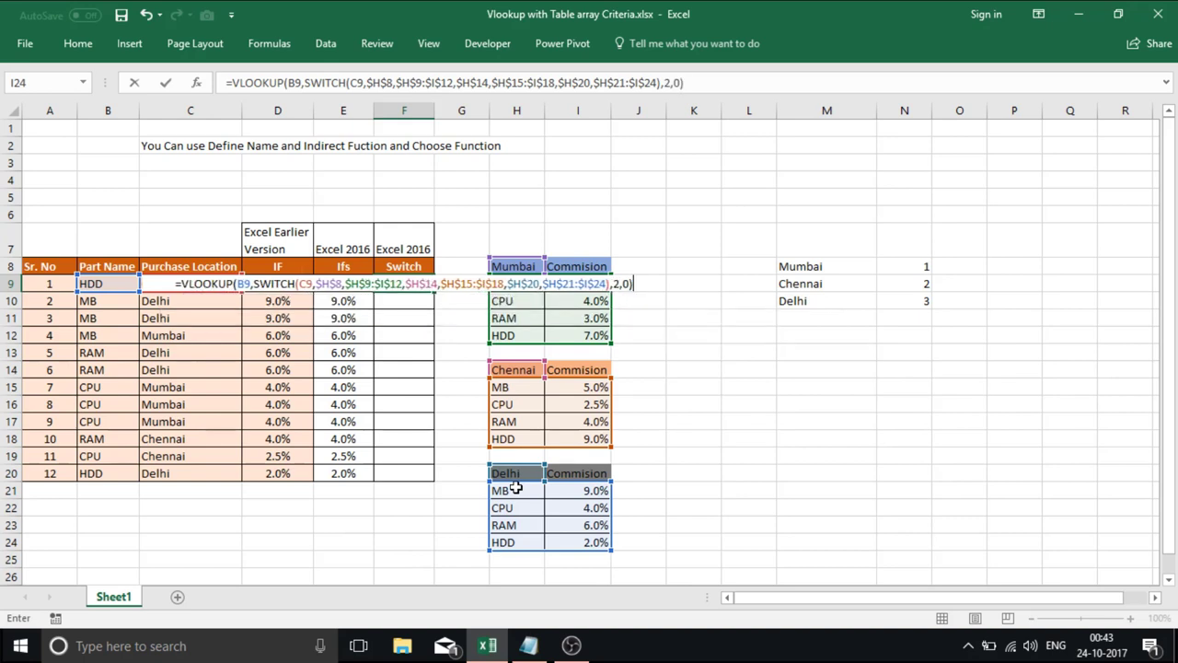
key(Return)
Step: Copy F9's SWITCH formula down to F20 and compare it against D9's IF formula
click(425, 283)
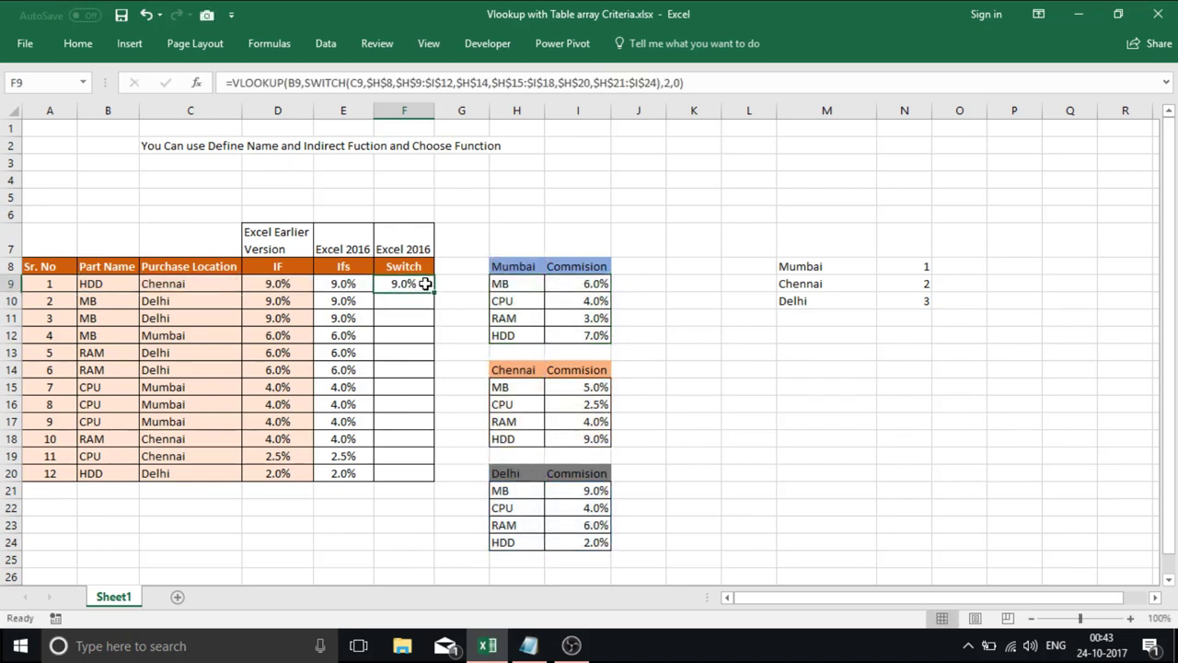
double_click(434, 292)
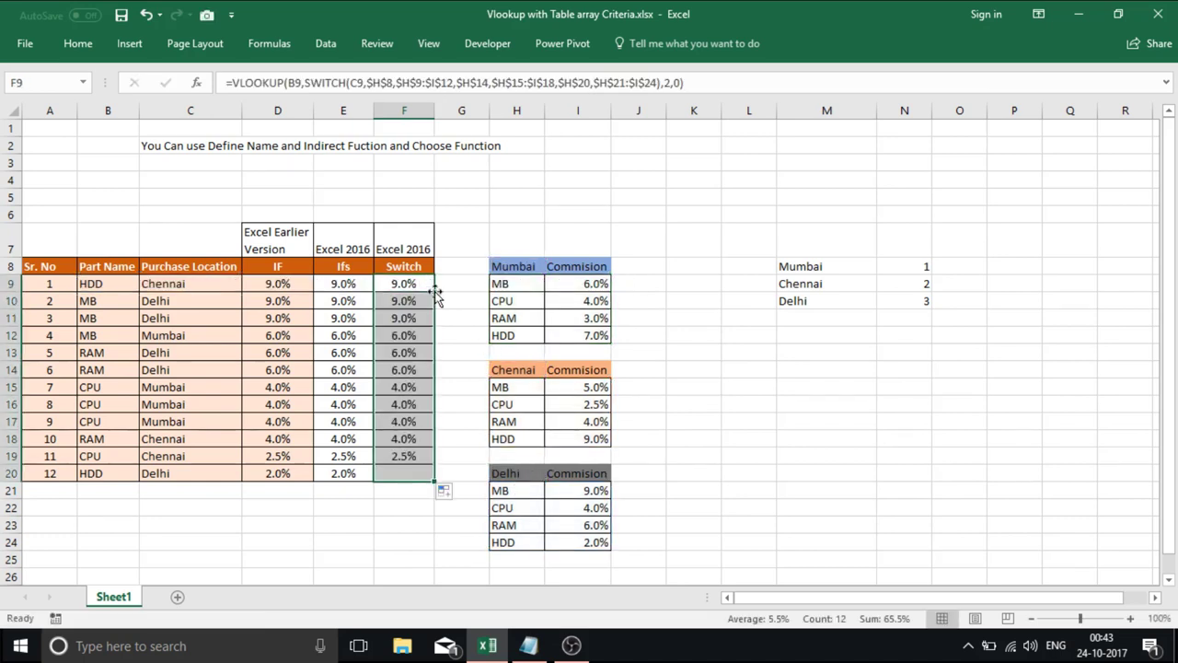
click(276, 283)
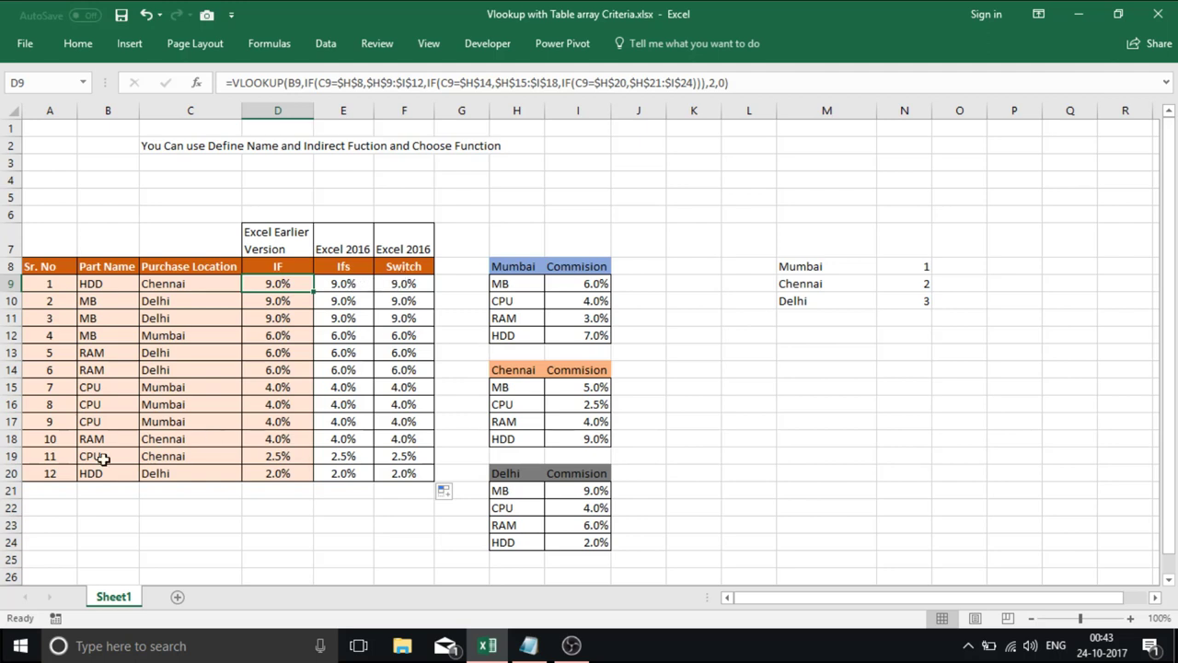
click(428, 506)
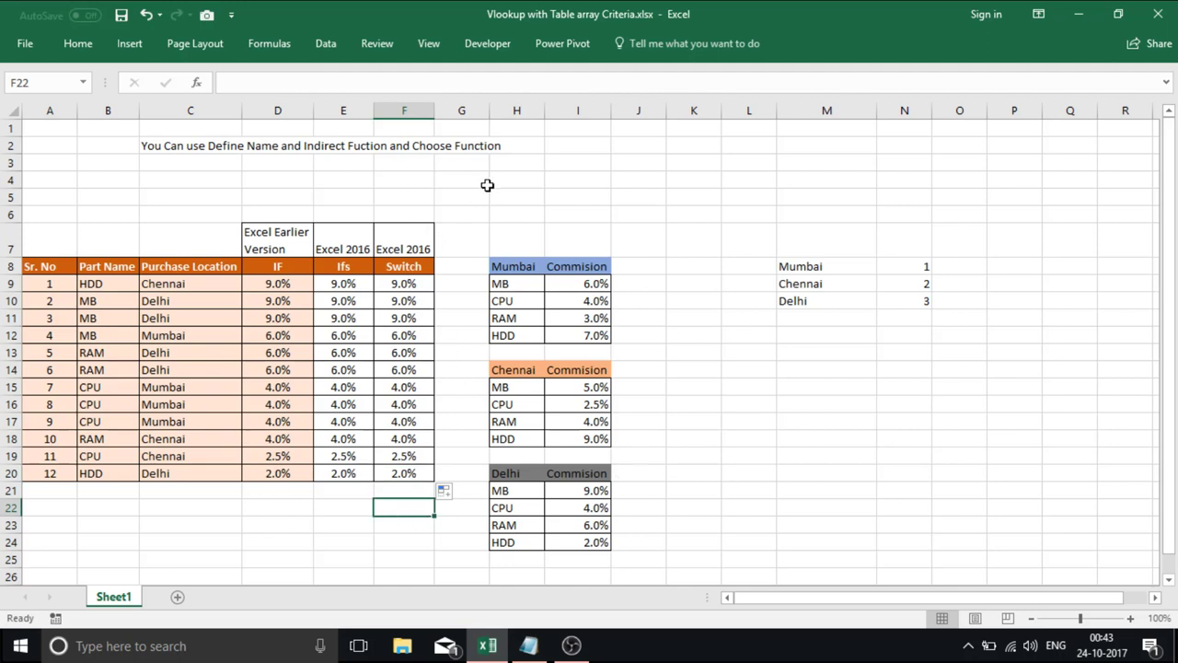